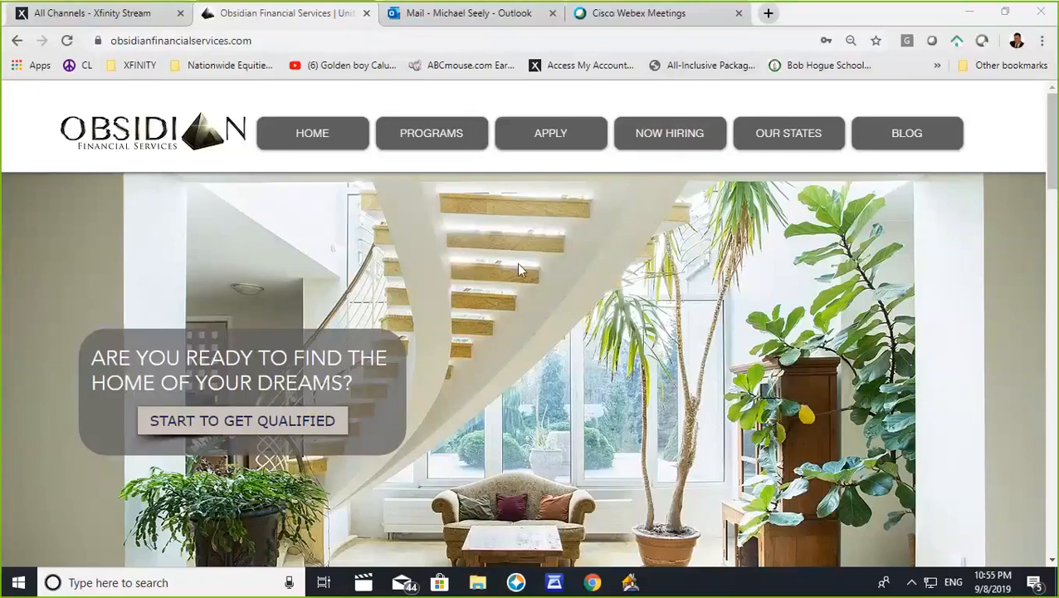
- Open Optimal Blue from the Obsidian website's footer links and log in to the customer portal with the saved credentials
scroll(516, 262, "down", 6)
scroll(498, 363, "down", 9)
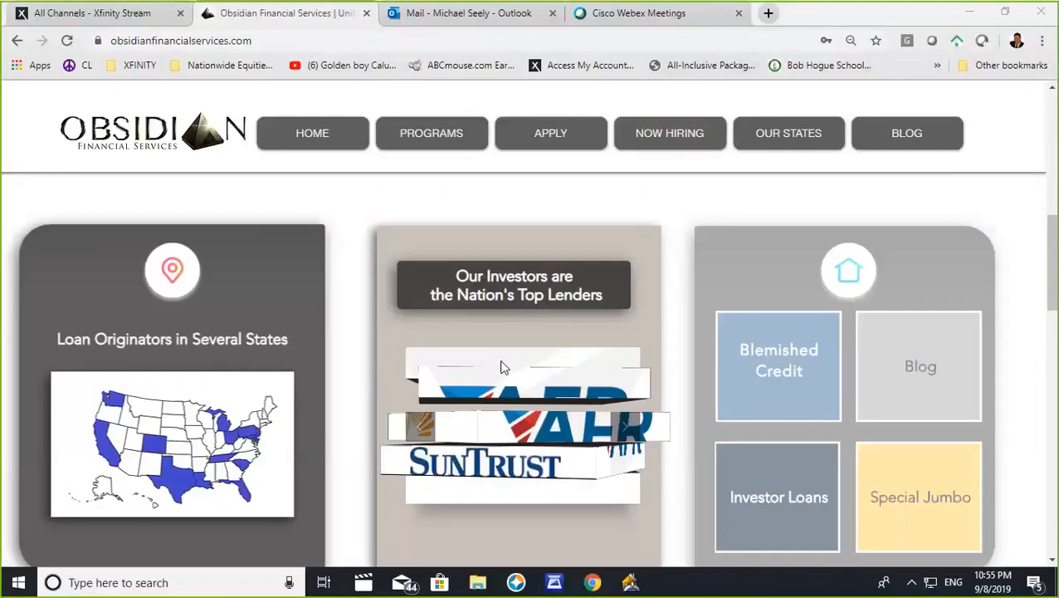
scroll(512, 419, "down", 8)
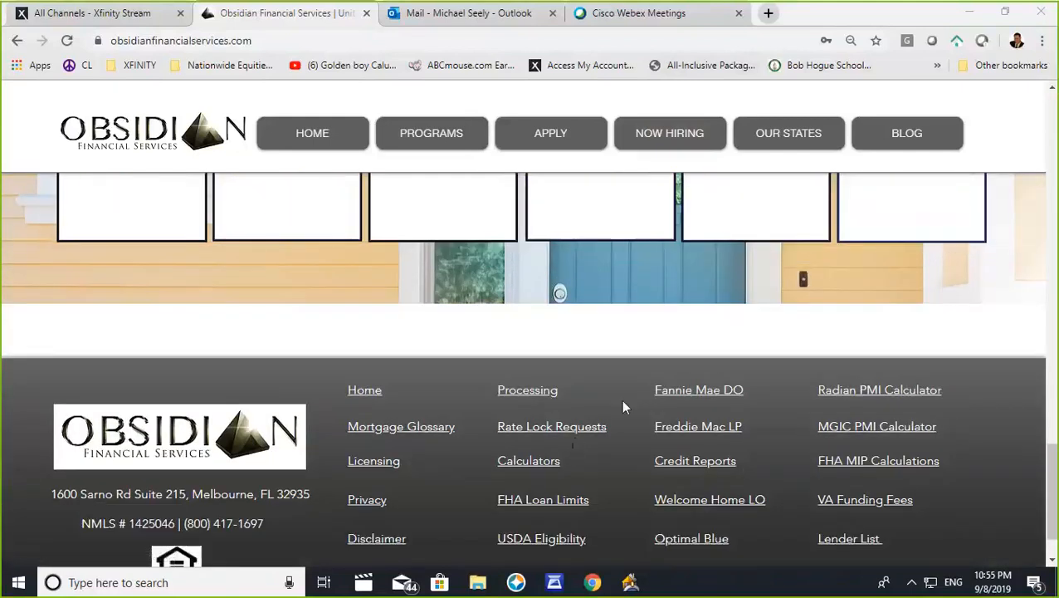
left_click(698, 541)
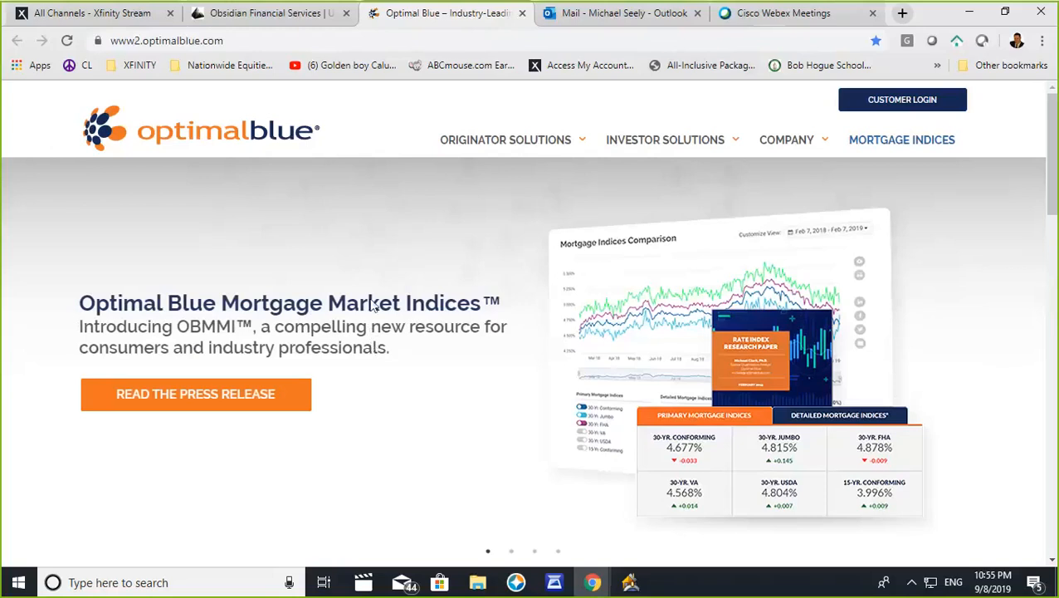
left_click(905, 110)
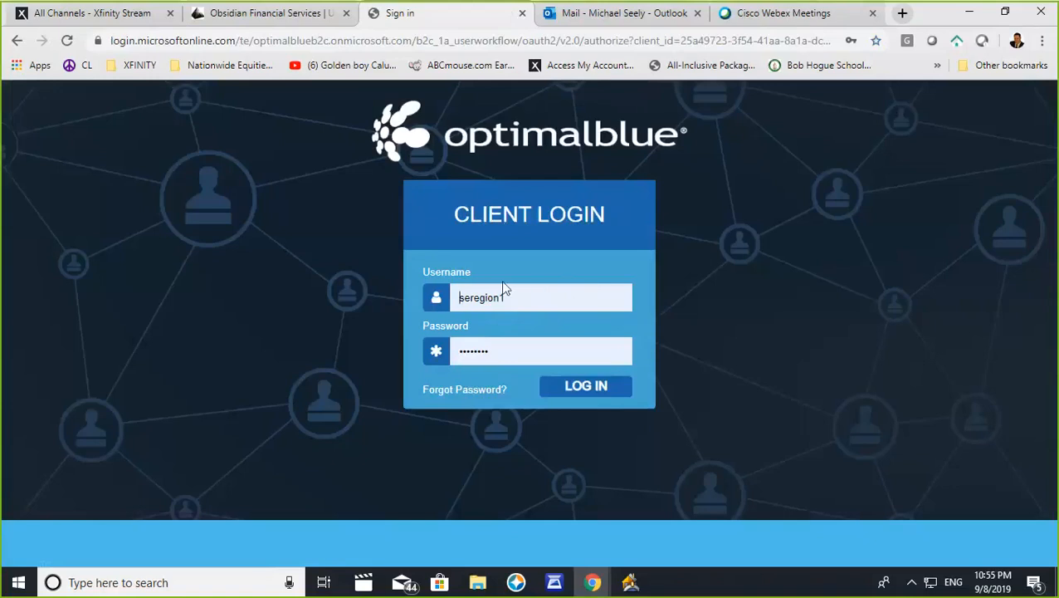
left_click(581, 387)
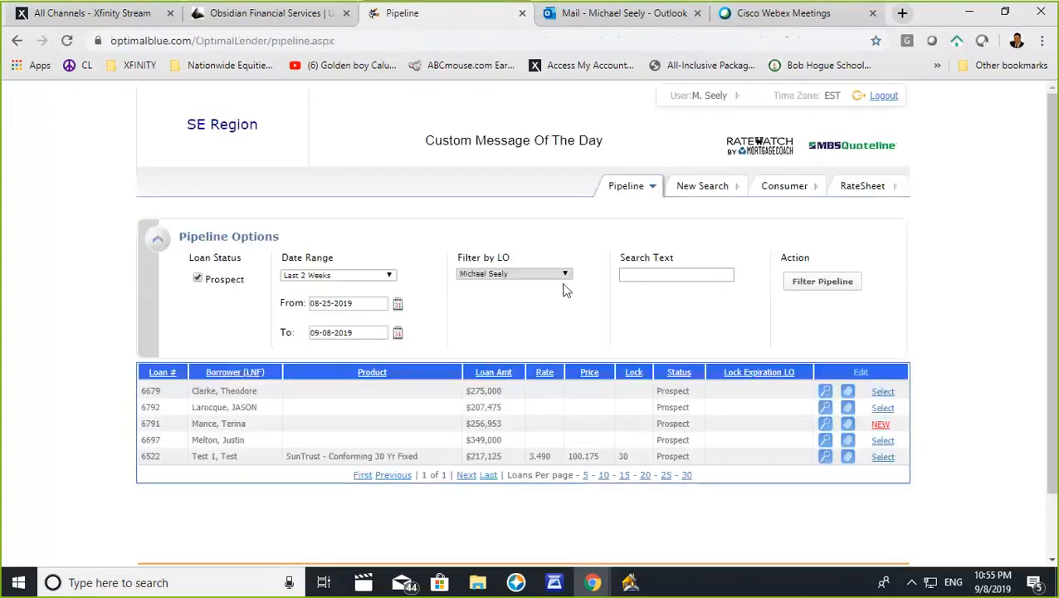
- Switch to Point and review the test borrower's credit scores, property, loan summary and income details
left_click(631, 582)
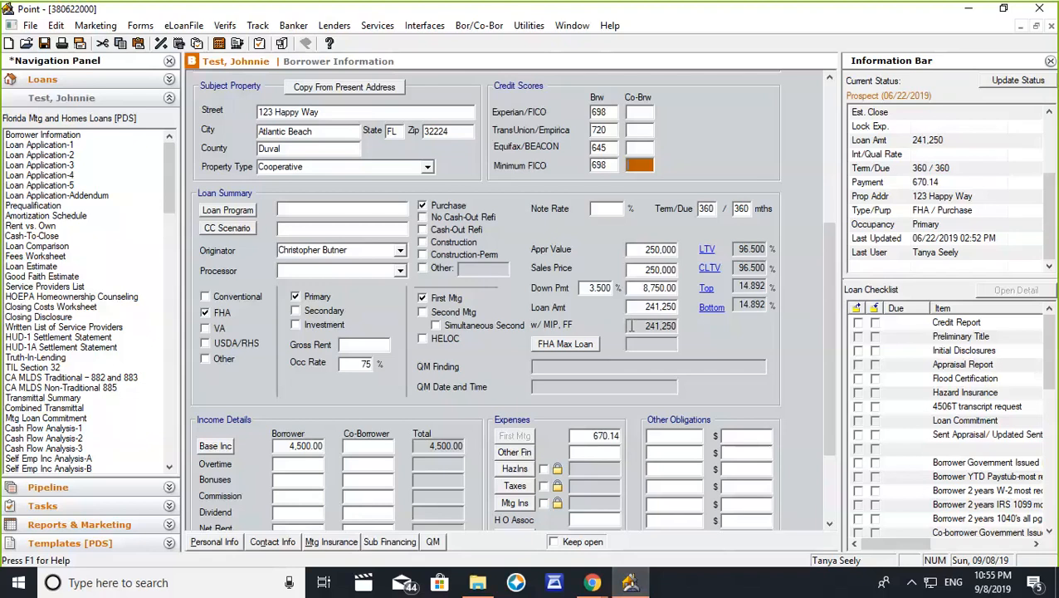
left_click_drag(822, 312, 830, 174)
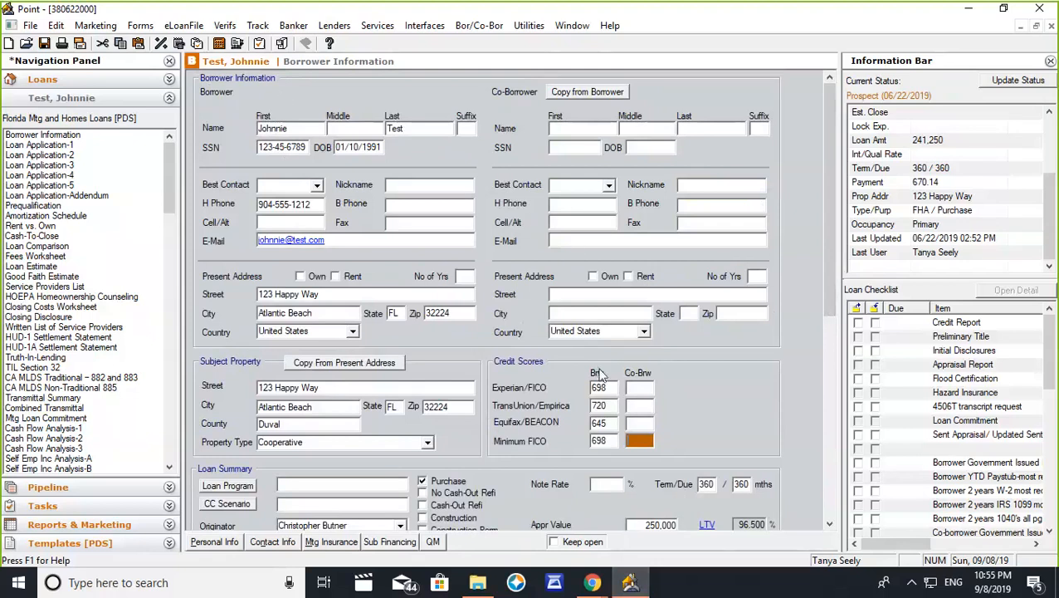
scroll(614, 391, "down", 3)
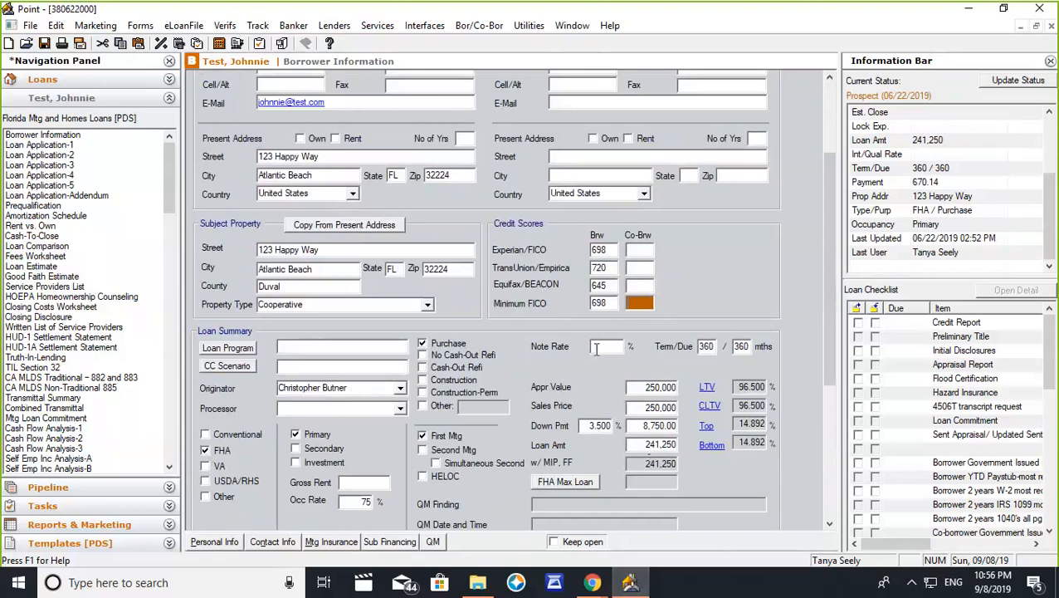
scroll(572, 384, "down", 5)
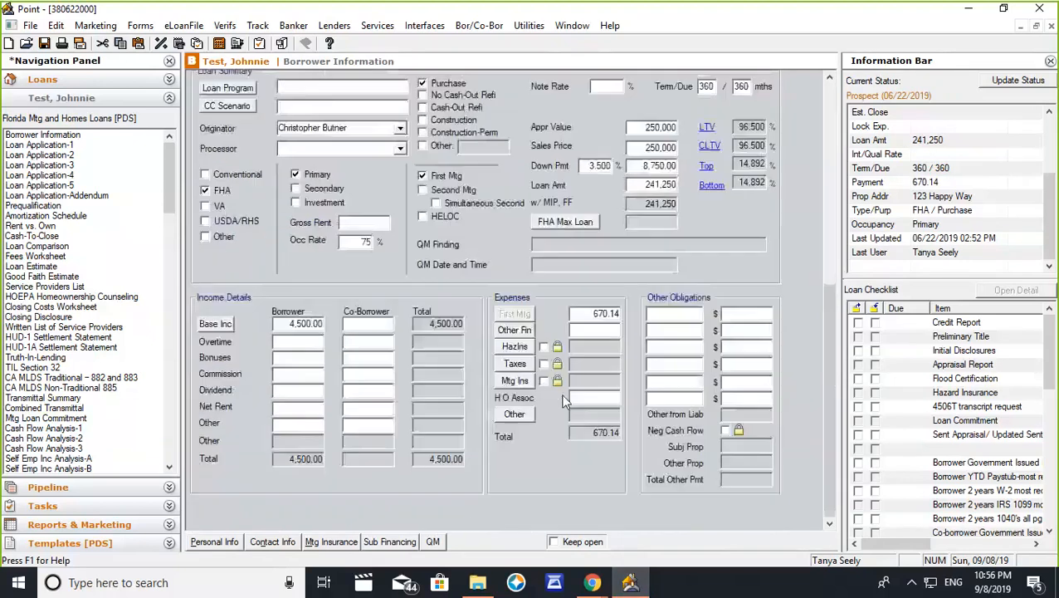
scroll(557, 394, "up", 5)
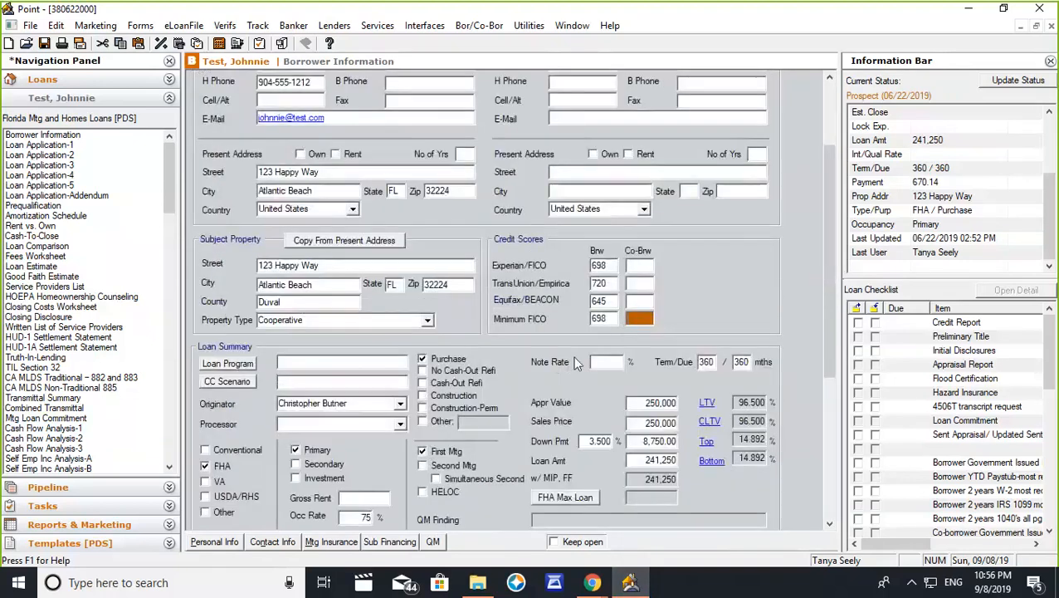
- Switch back to the Optimal Blue pipeline in Chrome and start a new product search
left_click(593, 583)
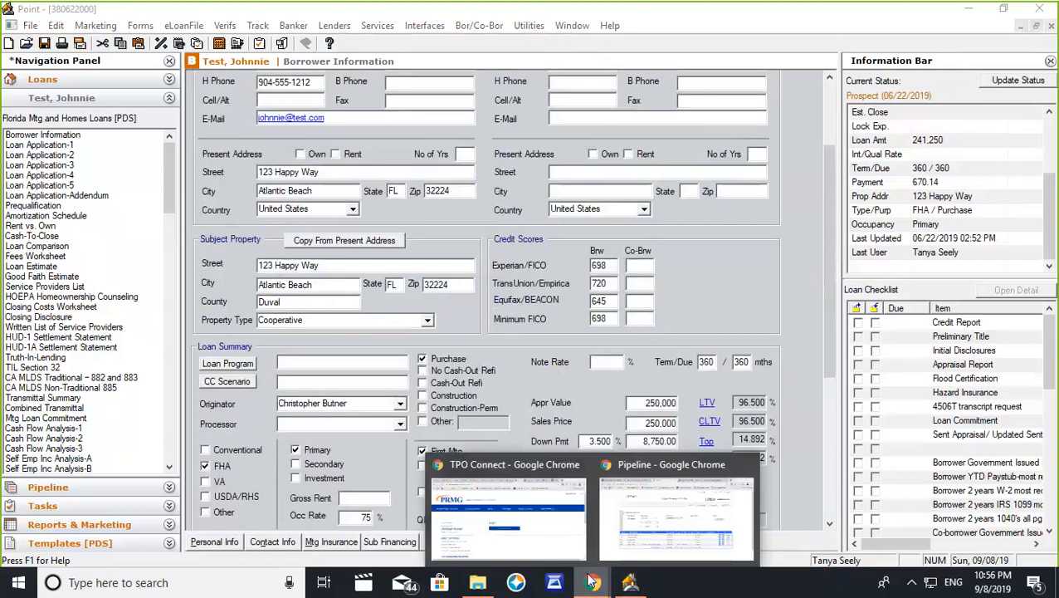
left_click(651, 510)
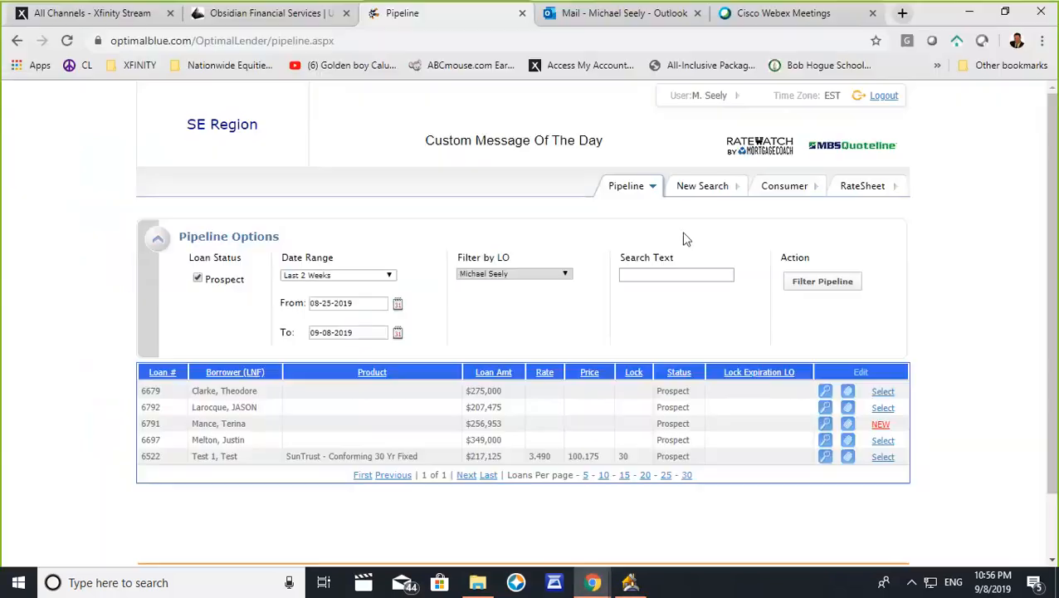
left_click(702, 189)
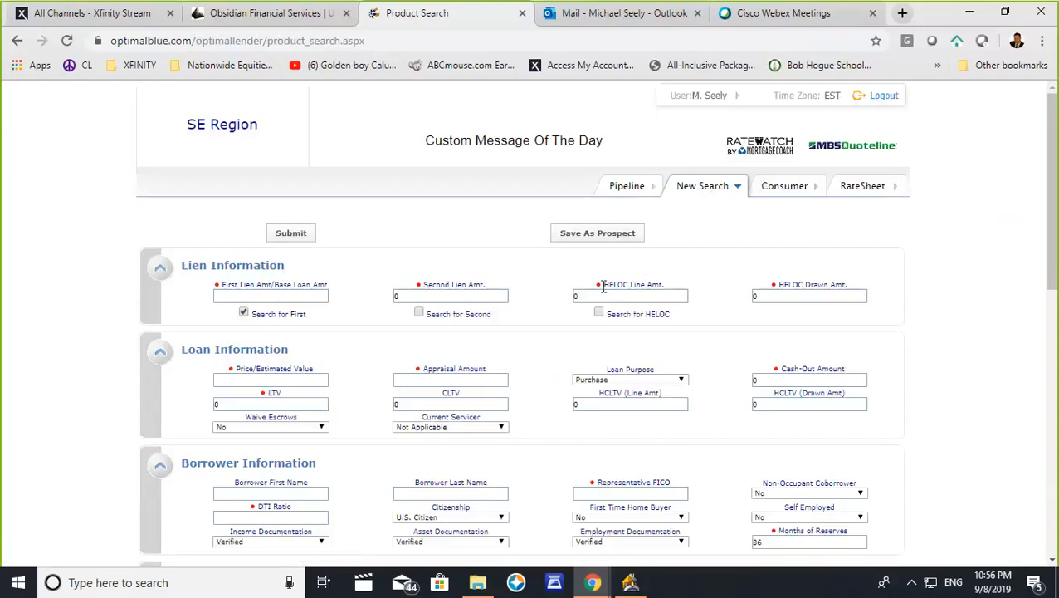
- Set the first lien/base loan amount to 241250
left_click(260, 297)
type("251250")
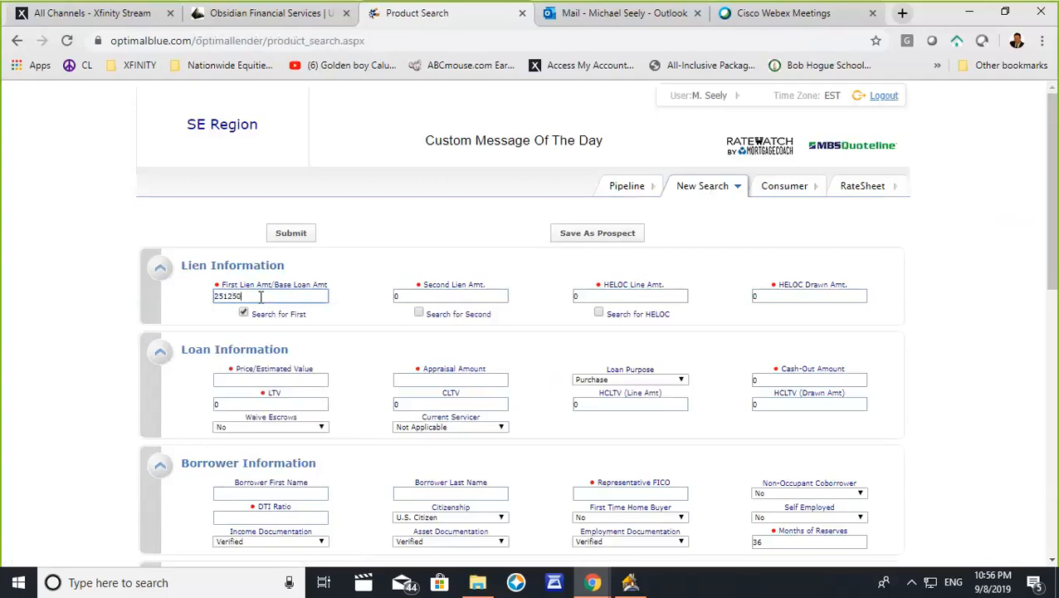
key("BackSpace")
key("BackSpace")
key("BackSpace")
key("BackSpace")
key("BackSpace")
key("BackSpace")
type("241250")
- Set both the price/estimated value and the appraisal amount to 250000, with Purchase as the loan purpose
left_click(234, 378)
type("2")
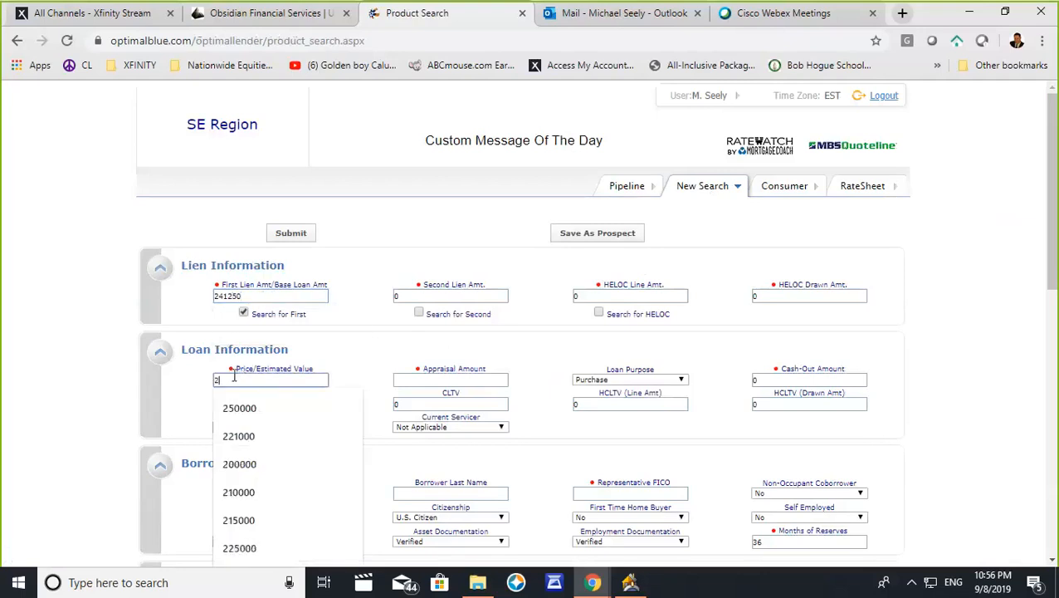
type("500000")
key("Tab")
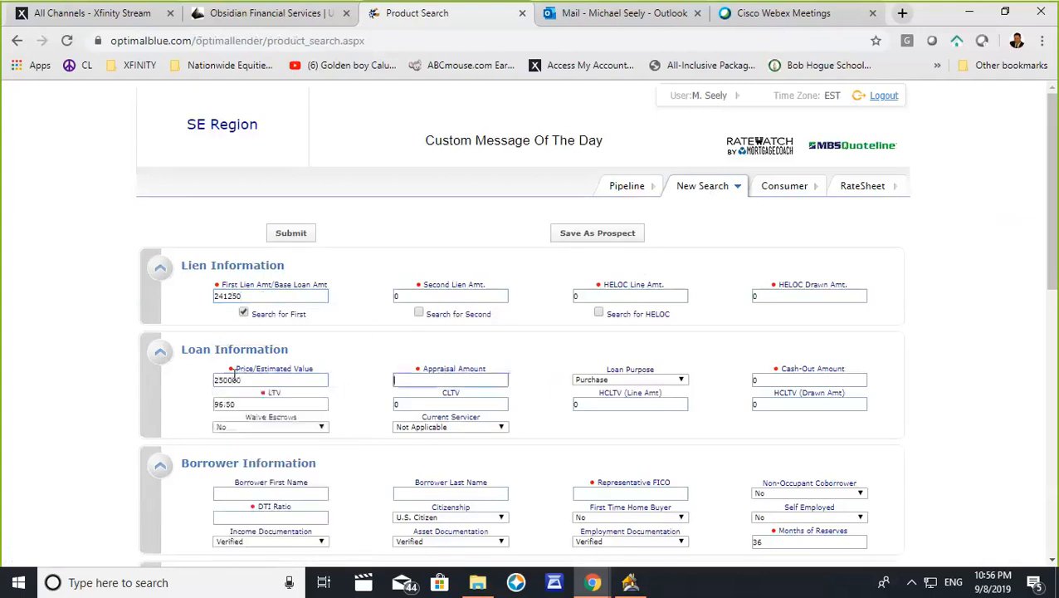
type("2500")
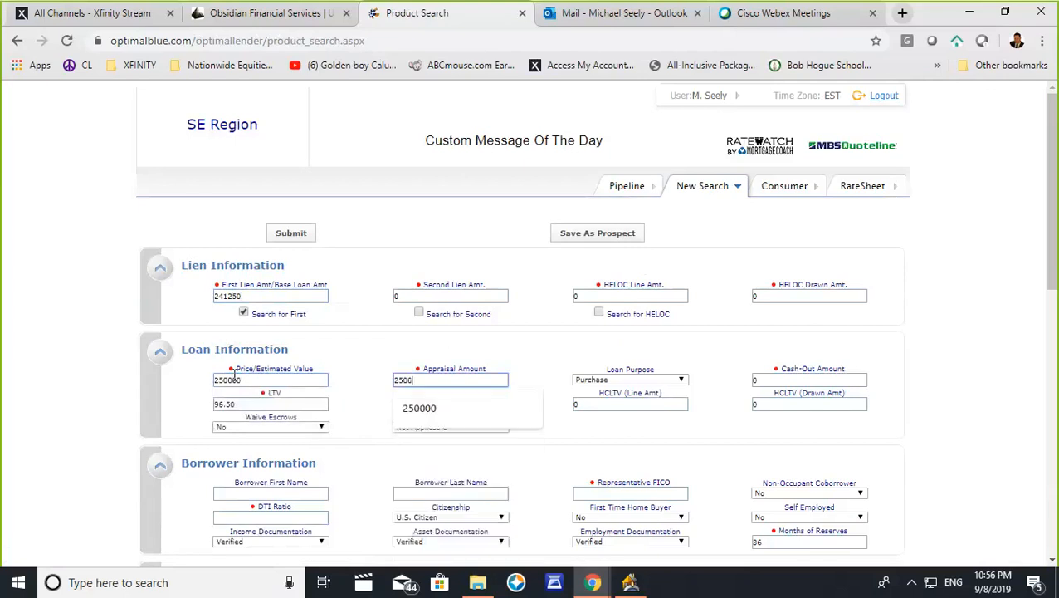
type("00")
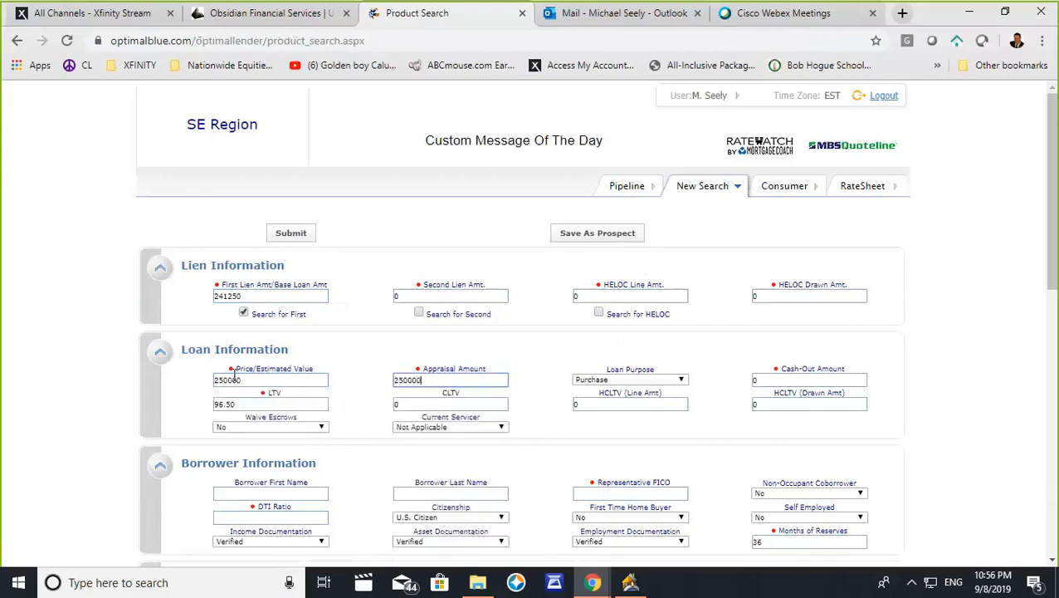
key("Tab")
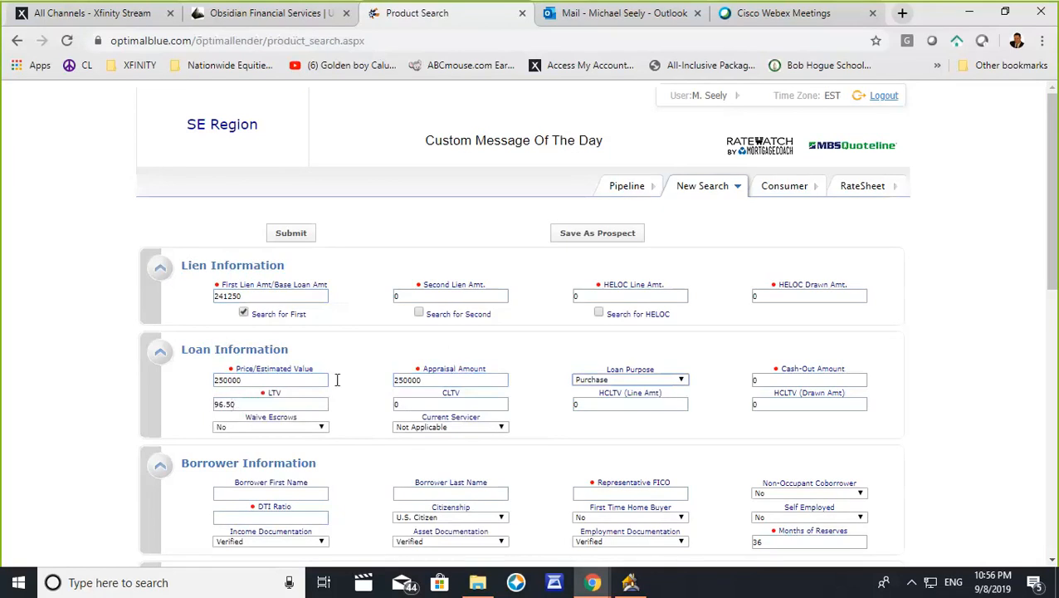
left_click(657, 382)
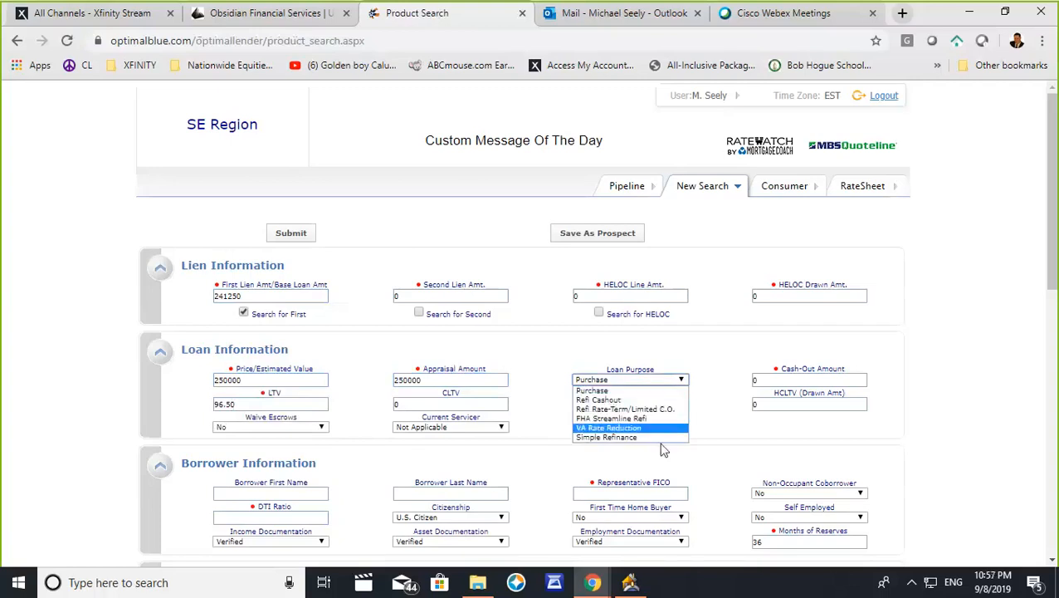
left_click(625, 391)
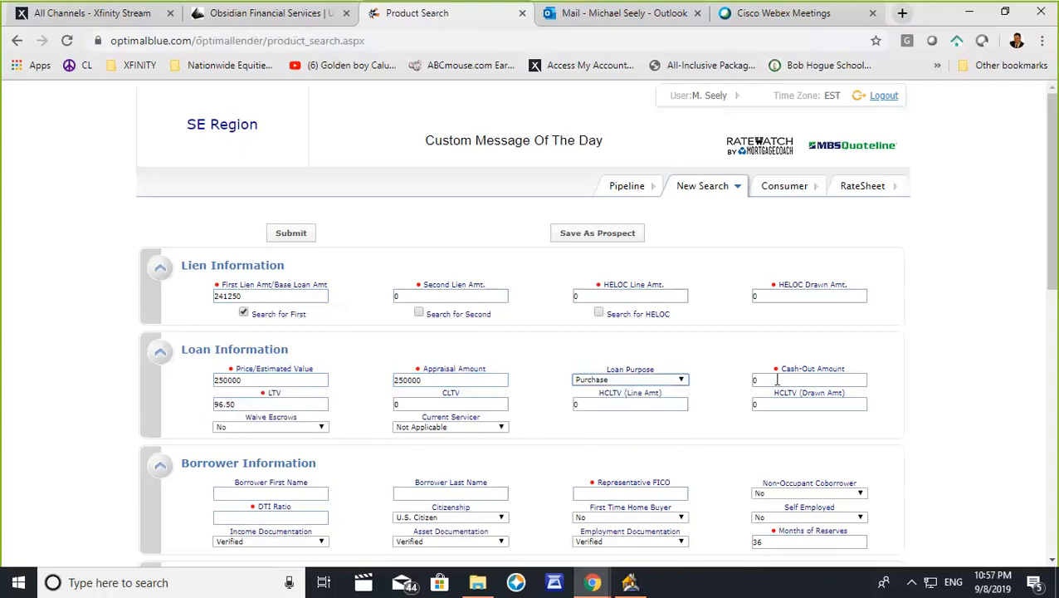
- Enter a DTI ratio of 41 and a representative FICO of 698 in the borrower information
scroll(555, 438, "down", 2)
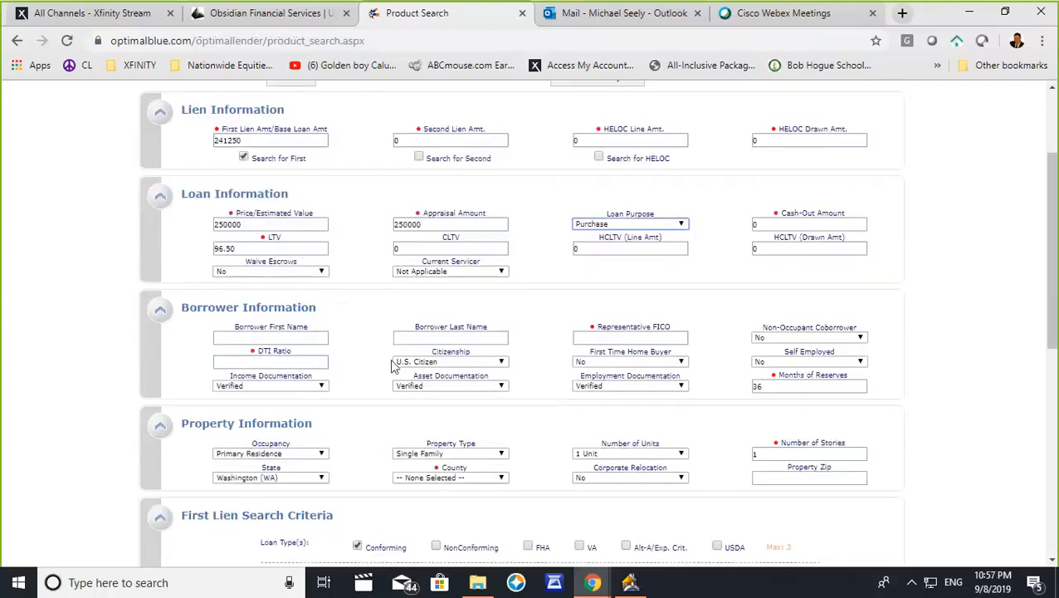
left_click(241, 362)
type("41")
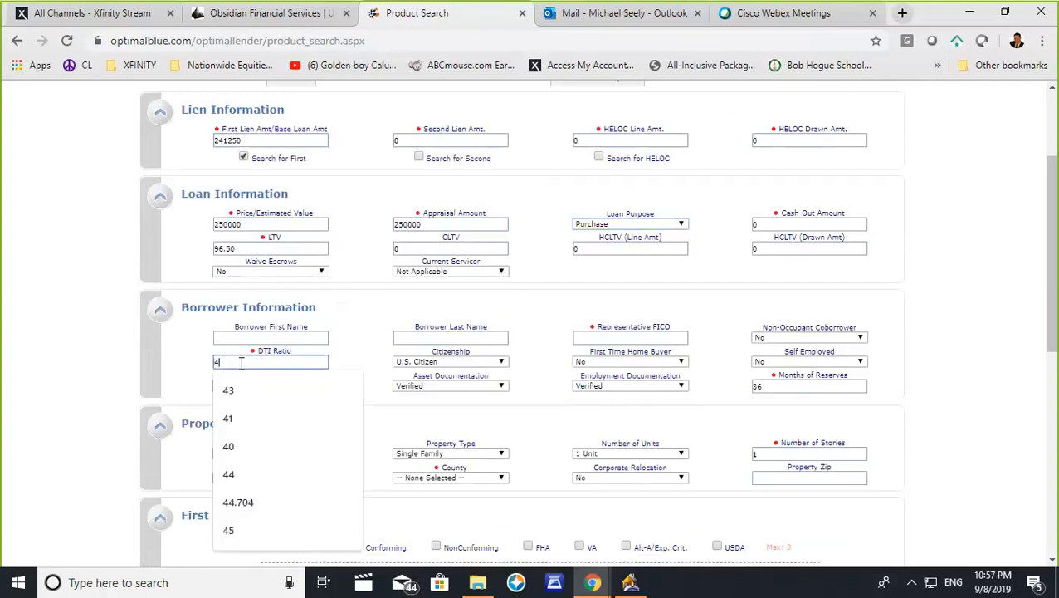
left_click(591, 339)
type("698")
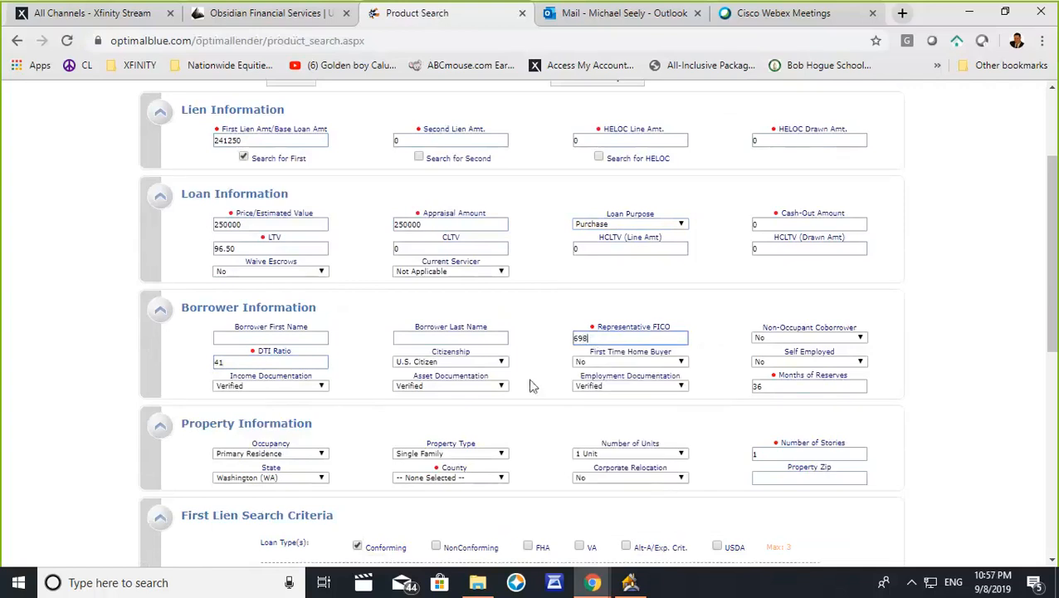
- Keep Washington (WA) as the property state and select King as the county
scroll(532, 388, "down", 1)
scroll(531, 387, "down", 1)
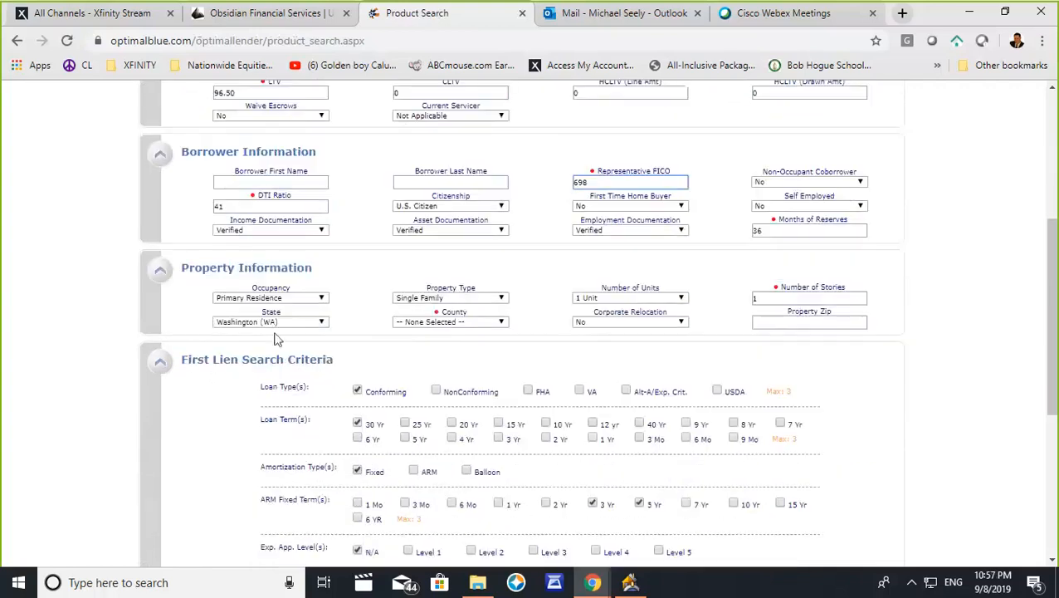
left_click(305, 324)
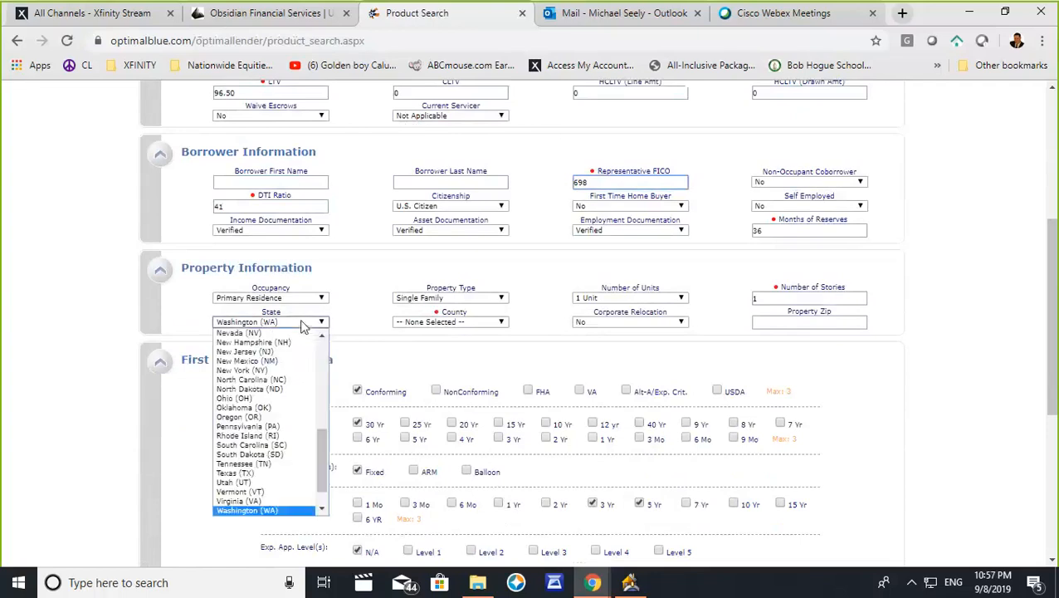
left_click(349, 326)
left_click(417, 323)
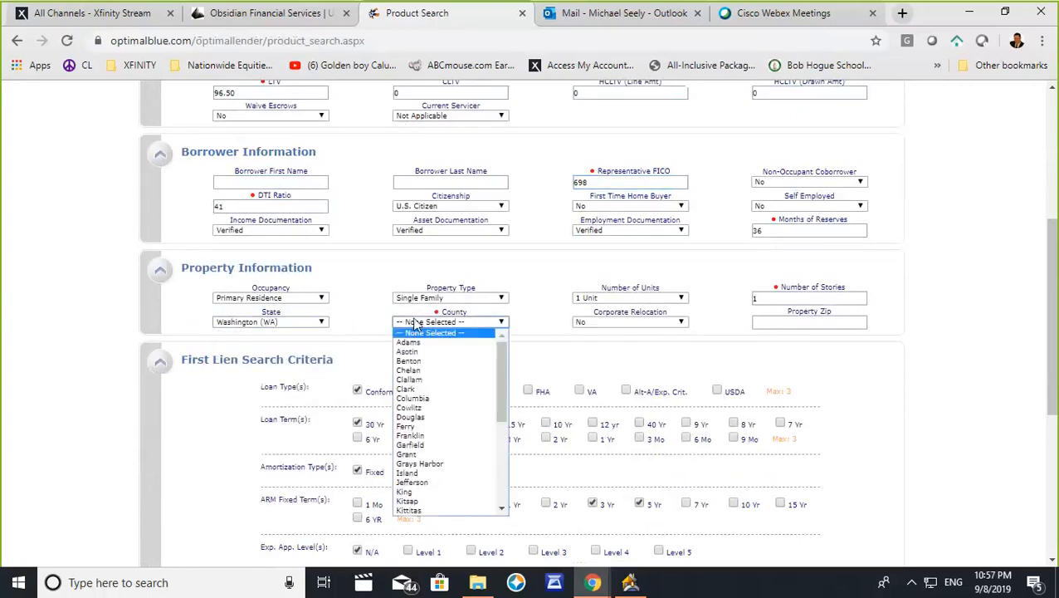
left_click(406, 494)
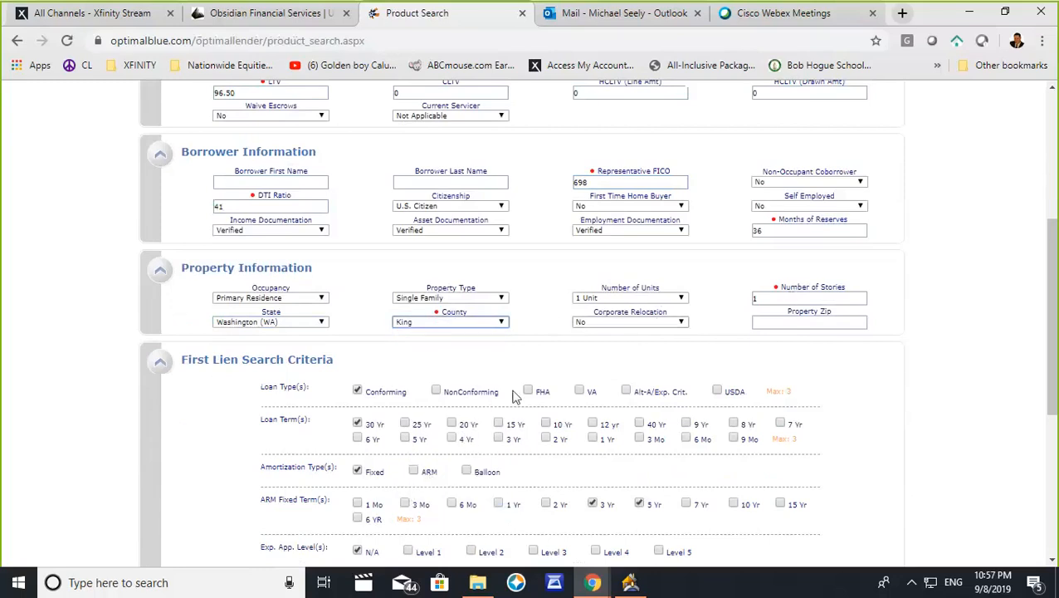
- Select FHA as the loan type in the first lien search criteria and deselect Conforming
scroll(513, 397, "down", 3)
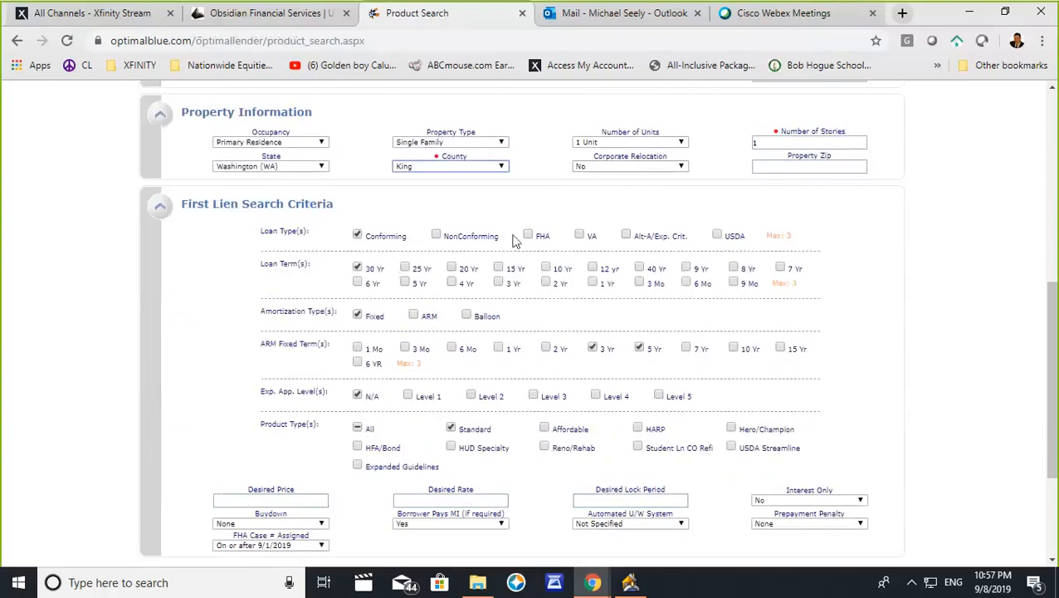
left_click(528, 235)
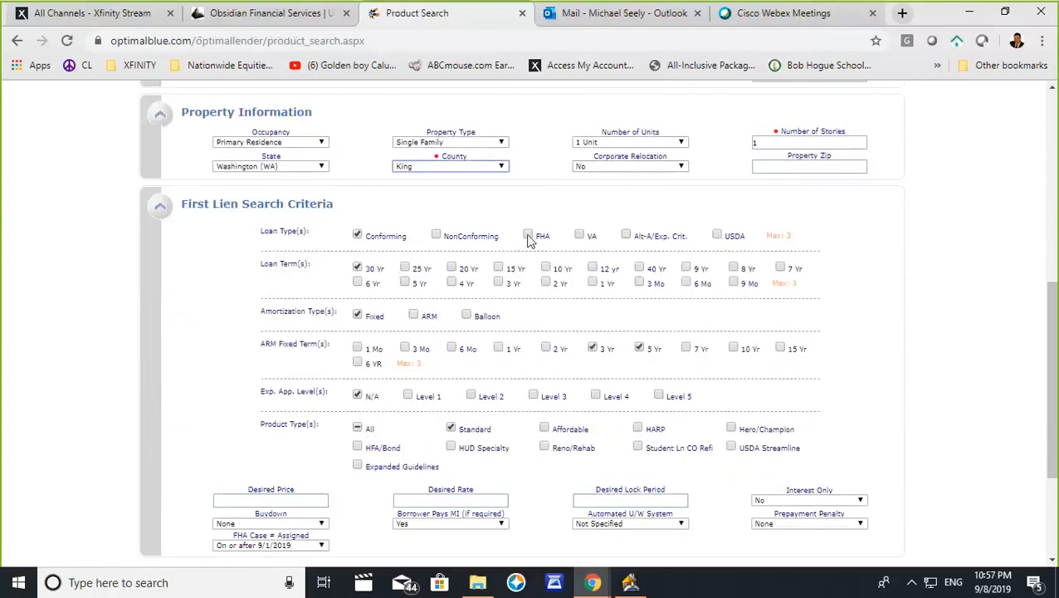
left_click(358, 235)
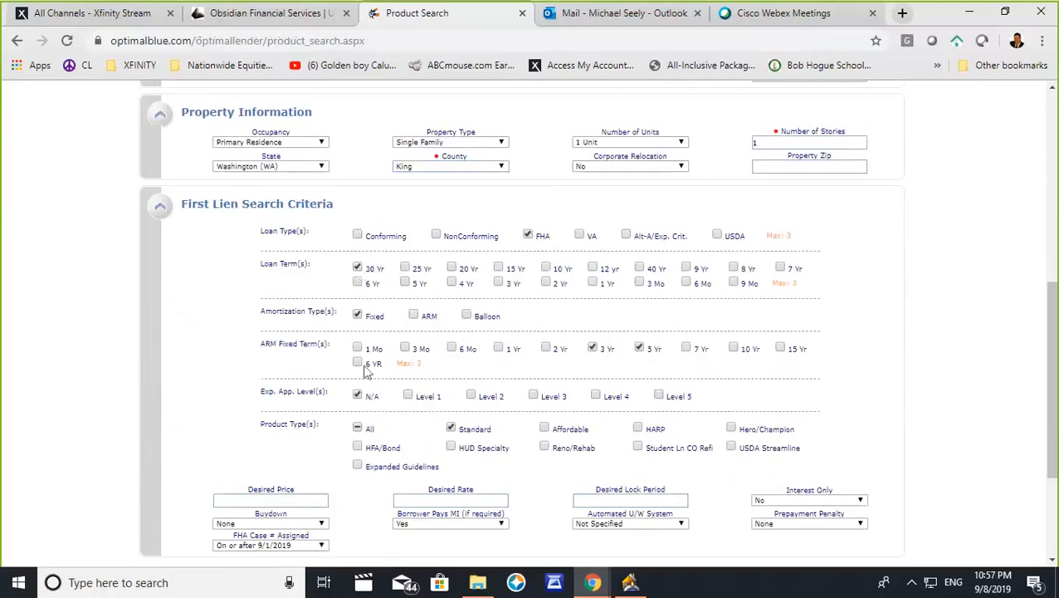
left_click(358, 449)
left_click(357, 429)
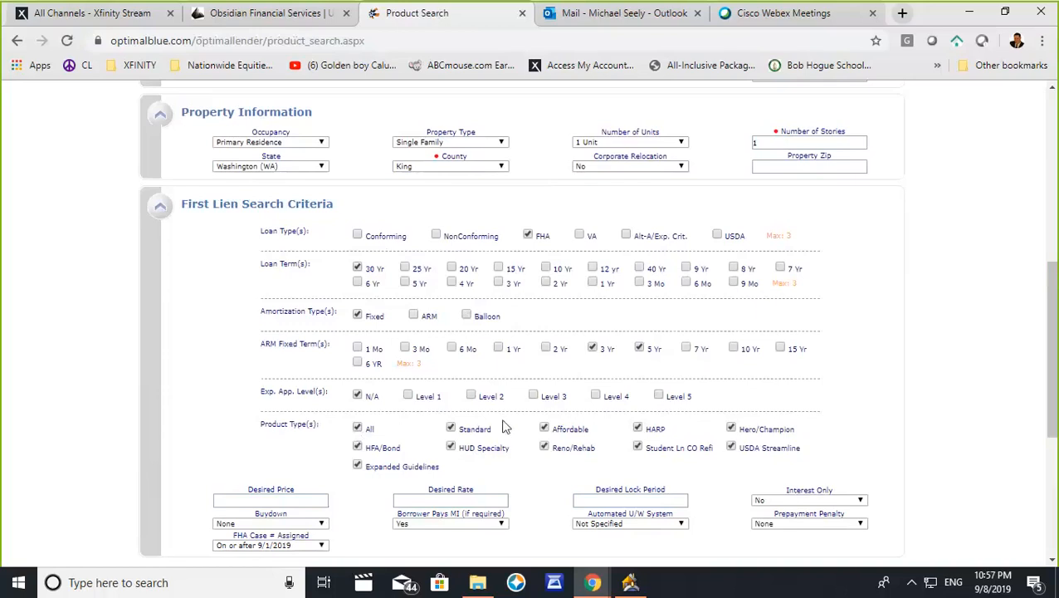
left_click(357, 428)
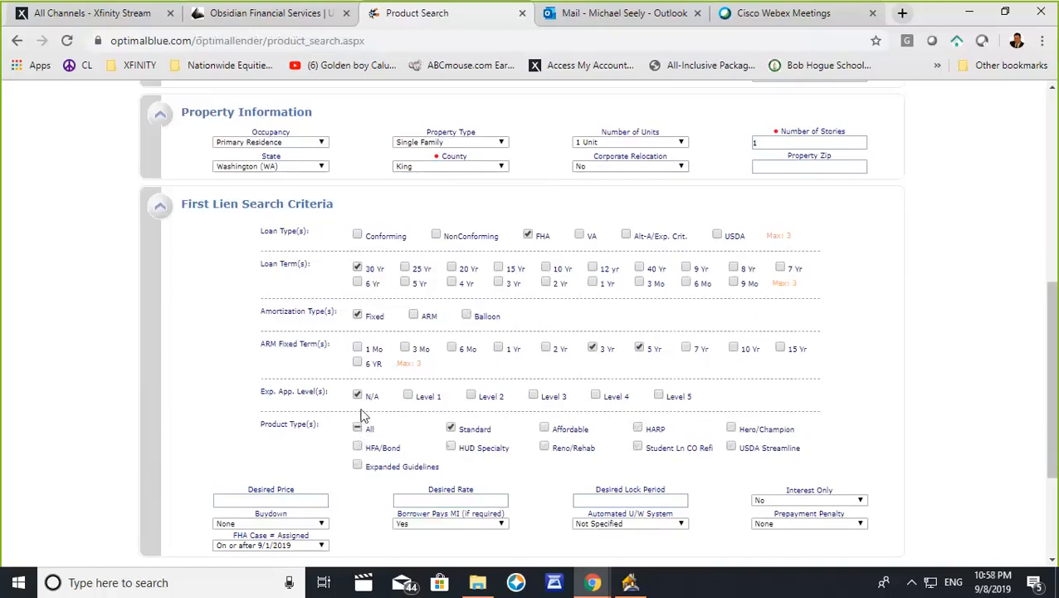
- Submit the product search and review the eligible FHA 30-year fixed products with their rates and prices
scroll(362, 415, "down", 3)
left_click(292, 397)
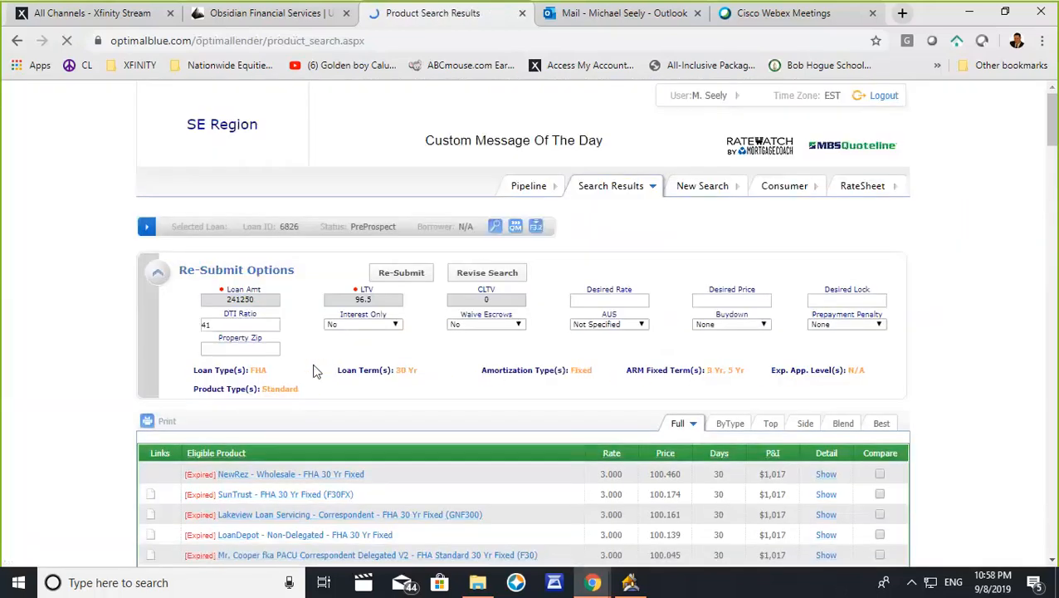
scroll(315, 368, "down", 2)
scroll(314, 368, "down", 1)
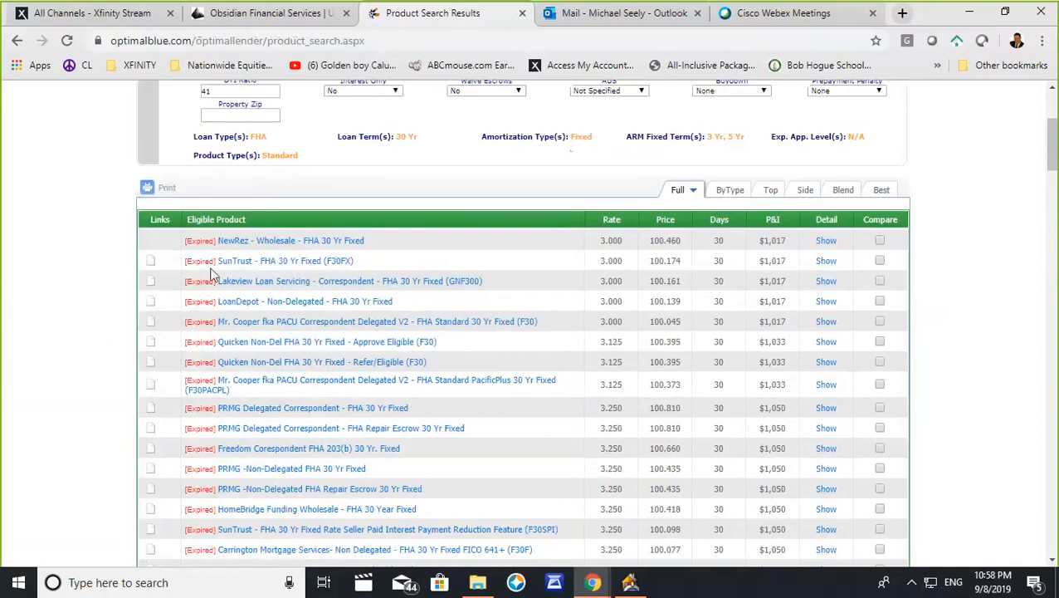
scroll(211, 290, "up", 1)
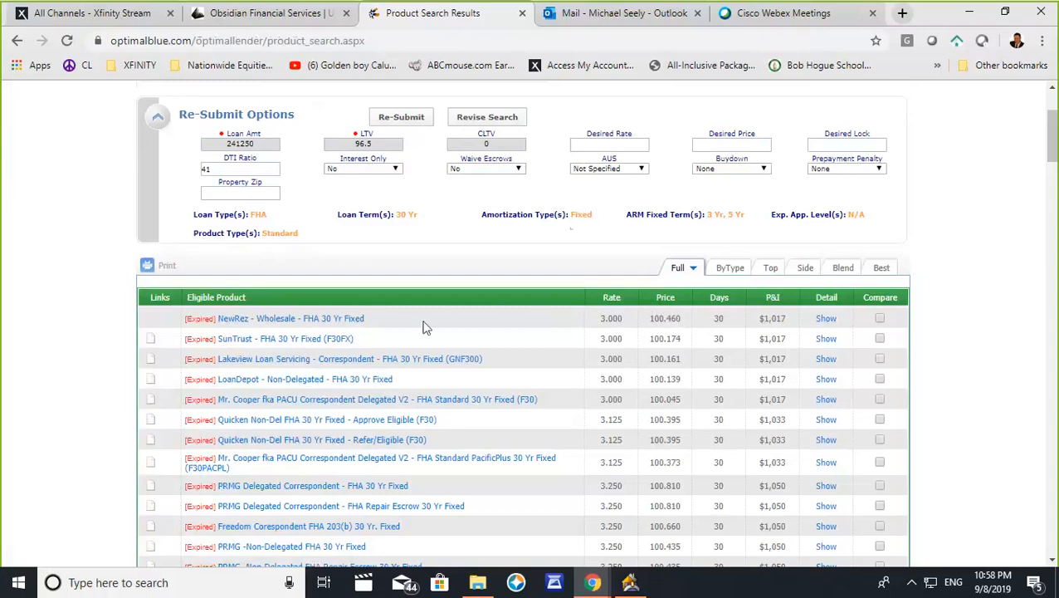
- Expand the pricing of the NewRez Wholesale FHA 30 Yr Fixed product and highlight the 30-day price for the 4.250 rate
left_click(270, 323)
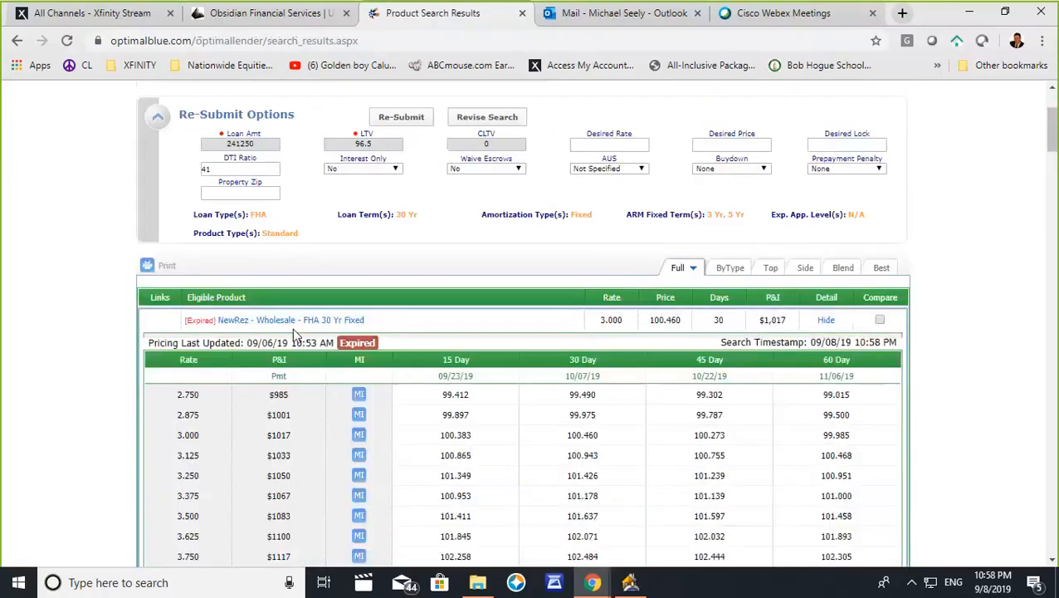
scroll(382, 291, "down", 2)
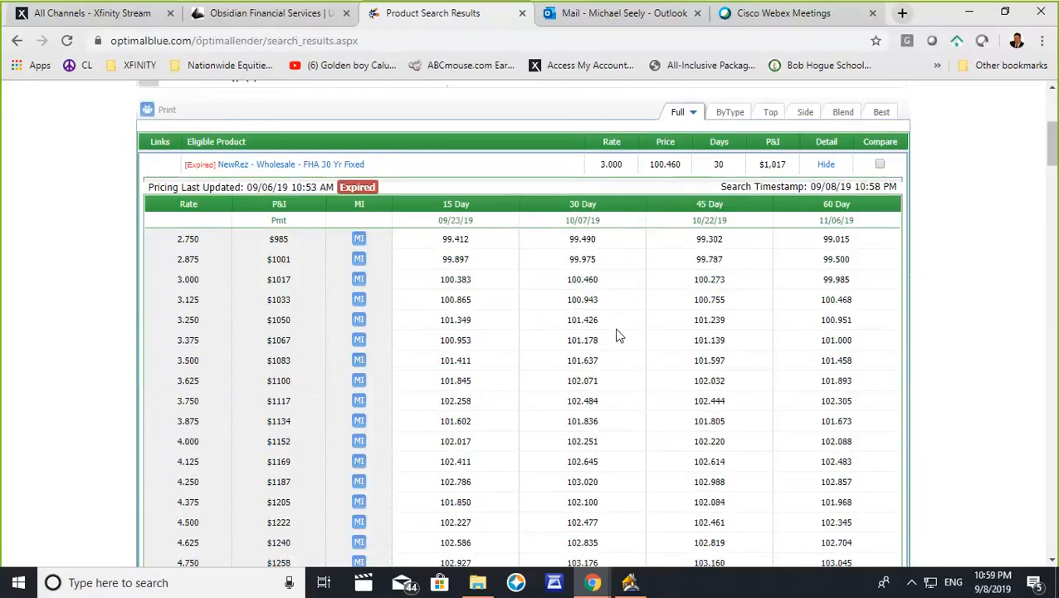
double_click(572, 485)
- Switch to Point and set the note rate to 4.25% in the test borrower's loan summary
left_click(630, 582)
left_click(618, 364)
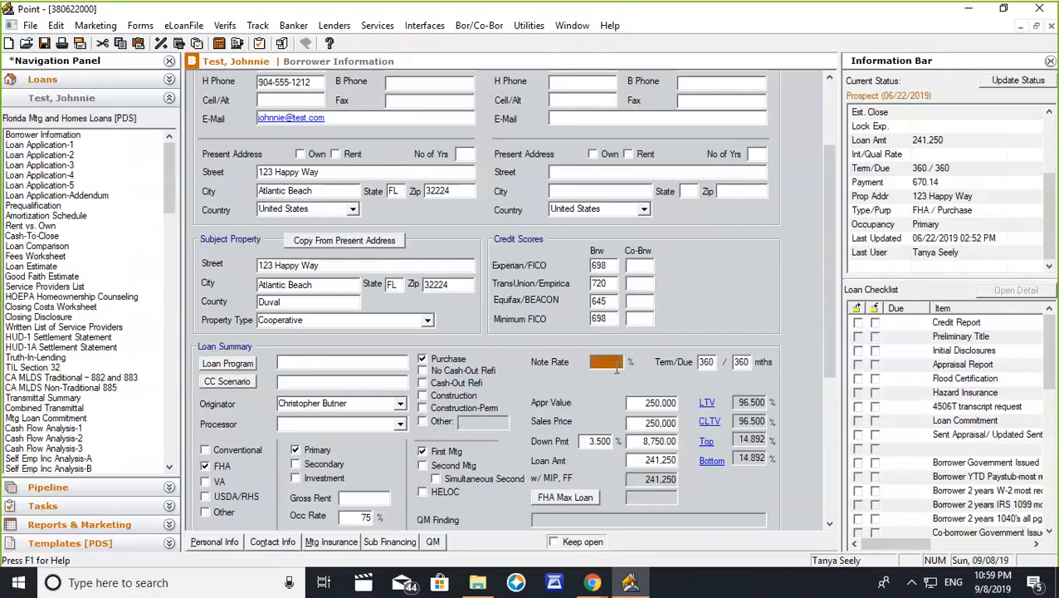
type("4.25")
key("Tab")
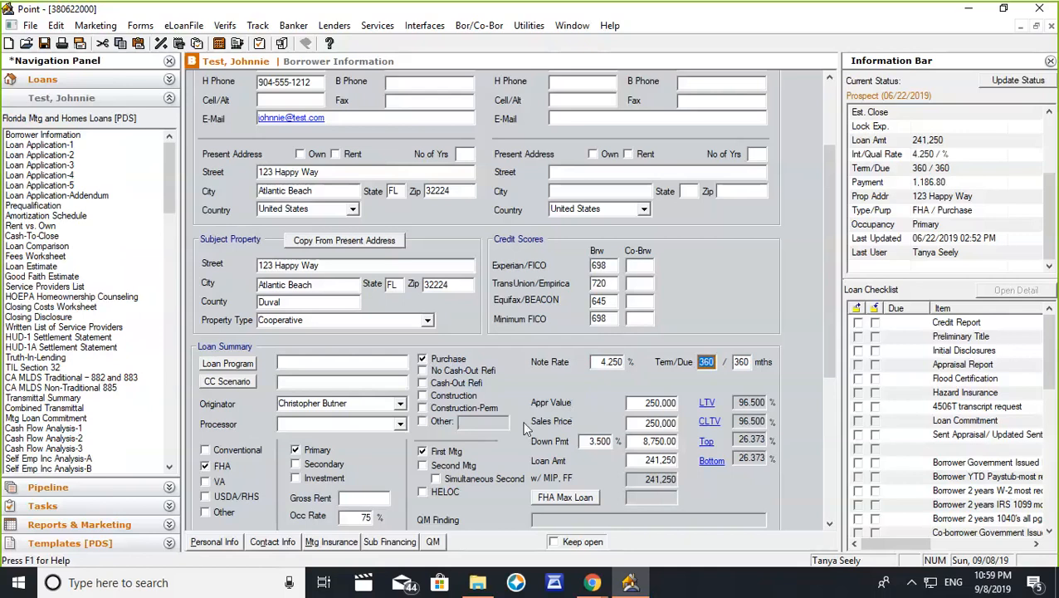
- Return to Chrome and open the Rate Lock Requests form on the Obsidian Financial Services website
mouse_move(592, 583)
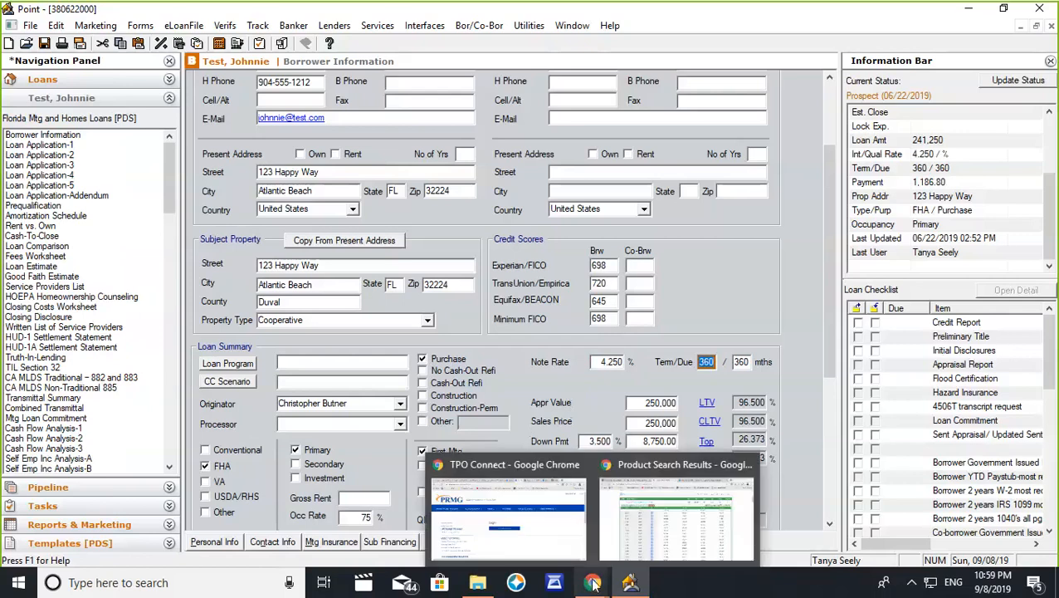
left_click(631, 491)
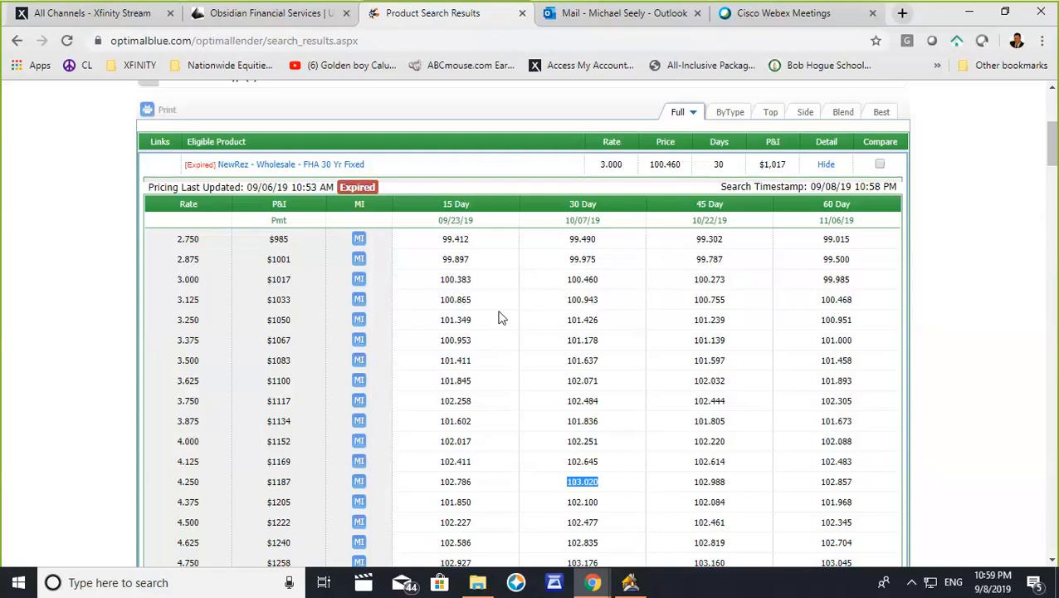
left_click(268, 13)
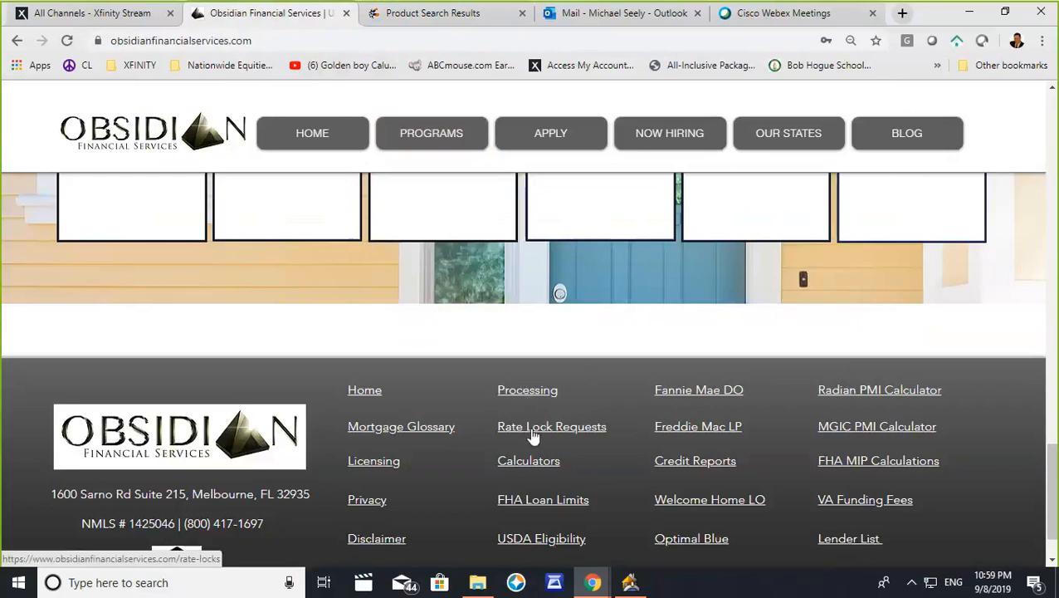
left_click(564, 434)
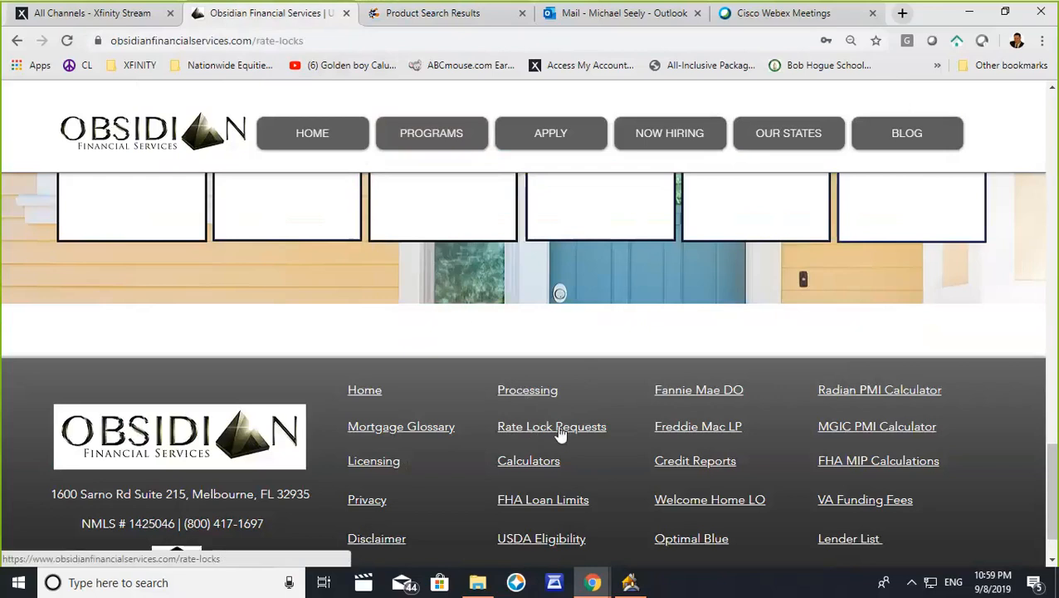
scroll(547, 430, "up", 6)
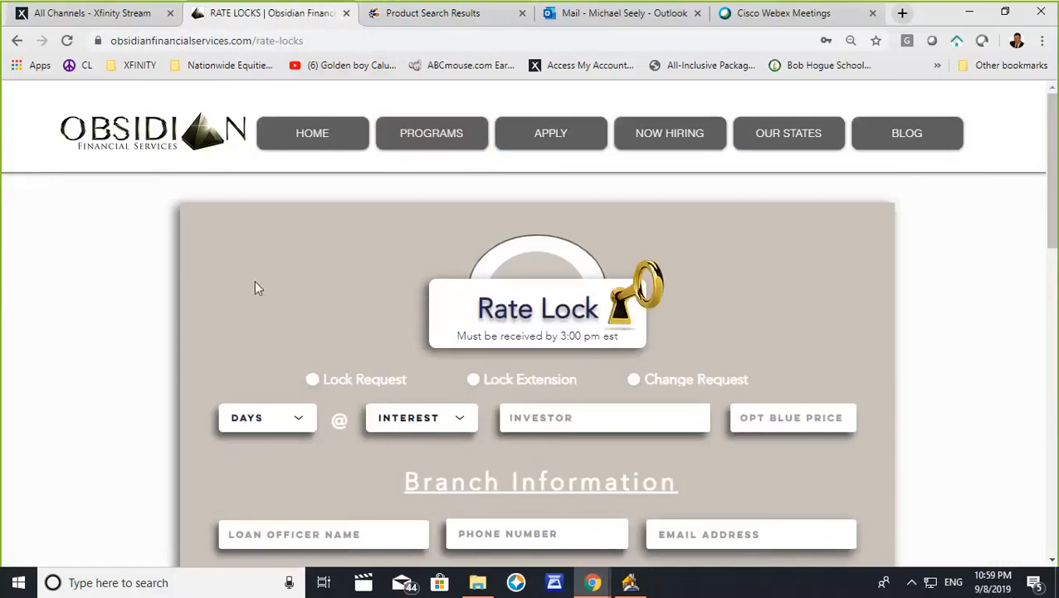
- Mark the form as a Lock Request for 30 days at 4.25% interest
left_click(290, 419)
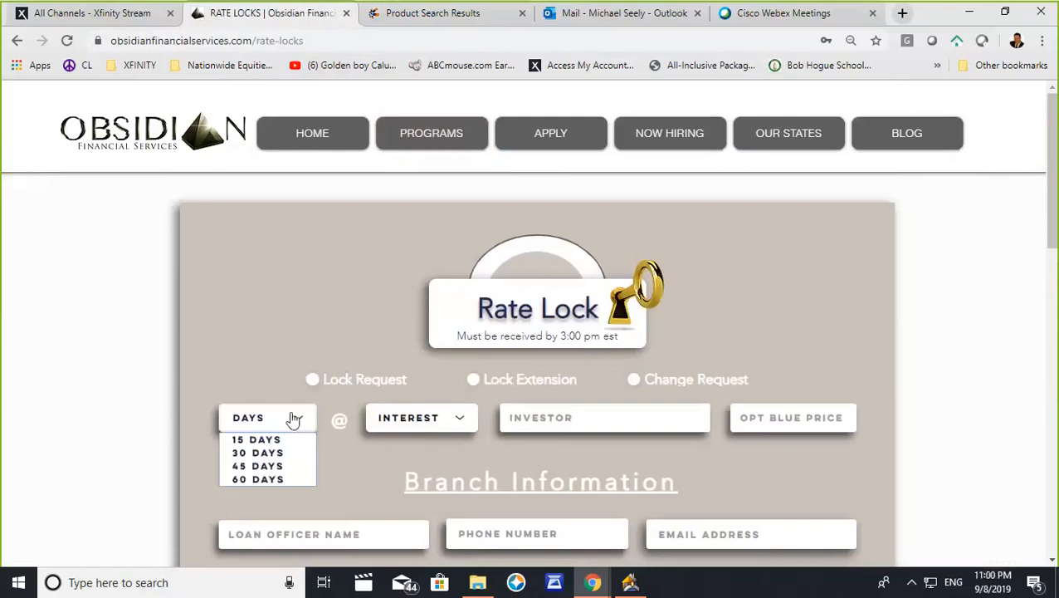
left_click(309, 380)
left_click(295, 416)
left_click(272, 452)
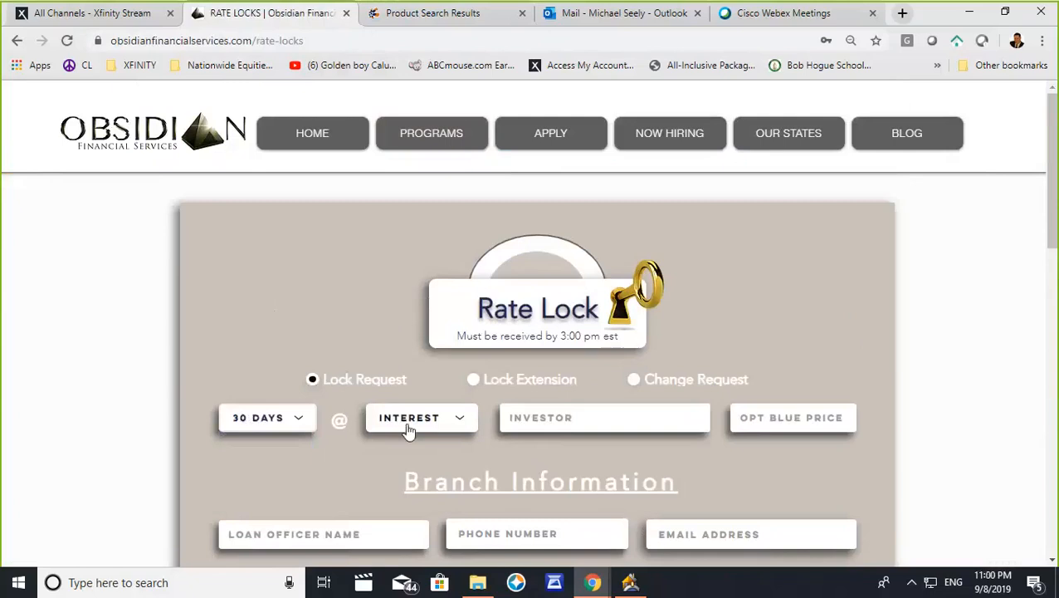
left_click(455, 421)
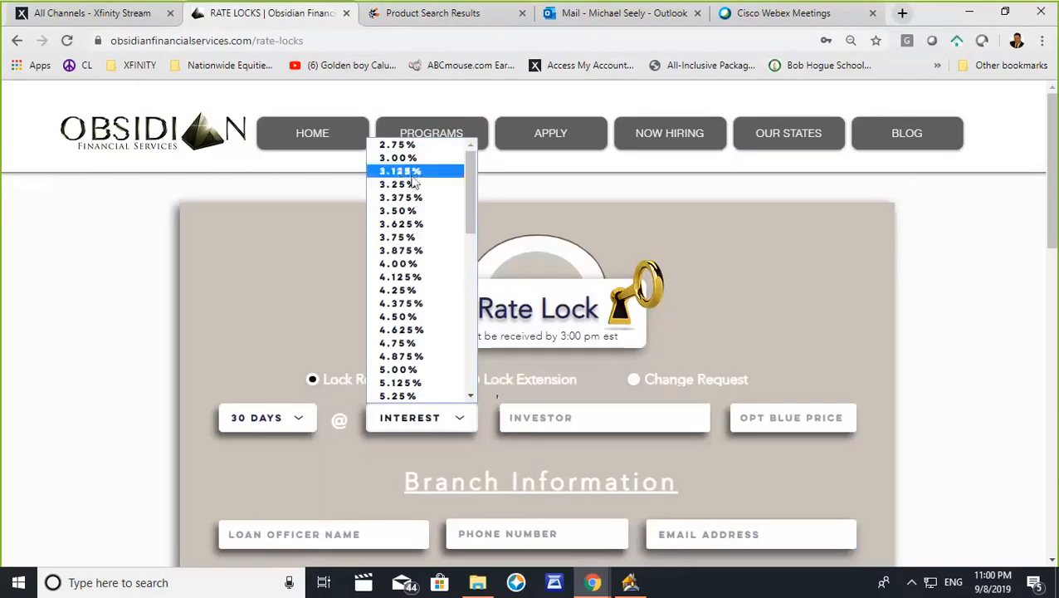
left_click(397, 290)
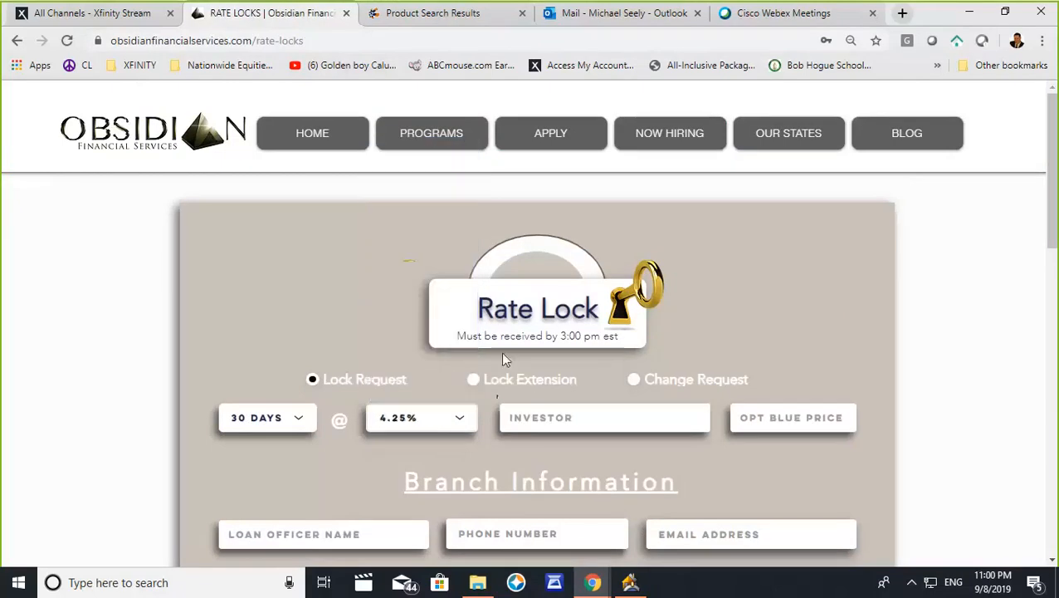
- Fill in New Rez as the investor and 103.020 as the Optimal Blue price
left_click(534, 417)
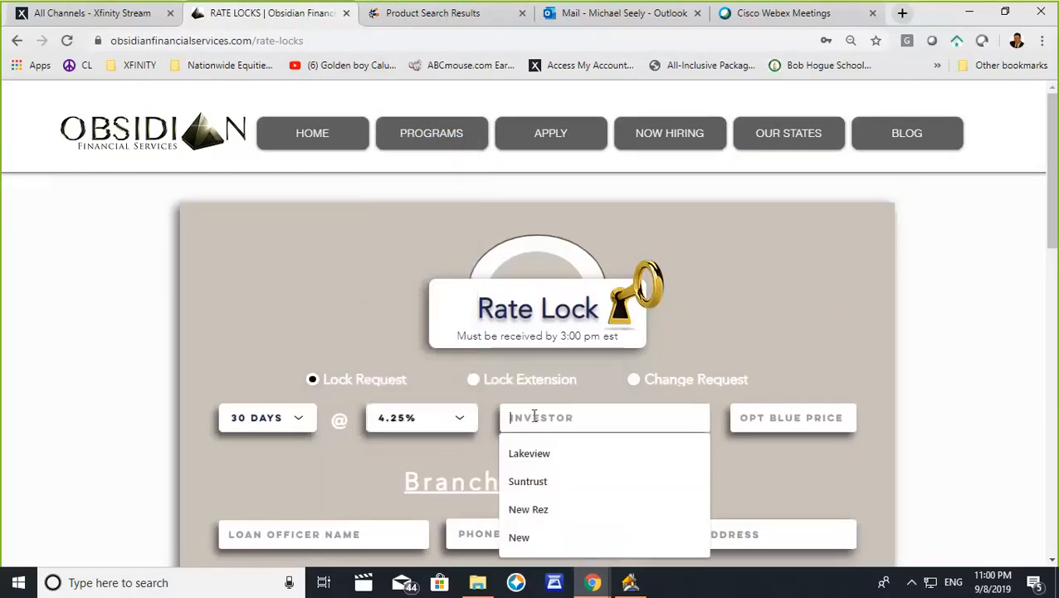
left_click(531, 508)
left_click(759, 421)
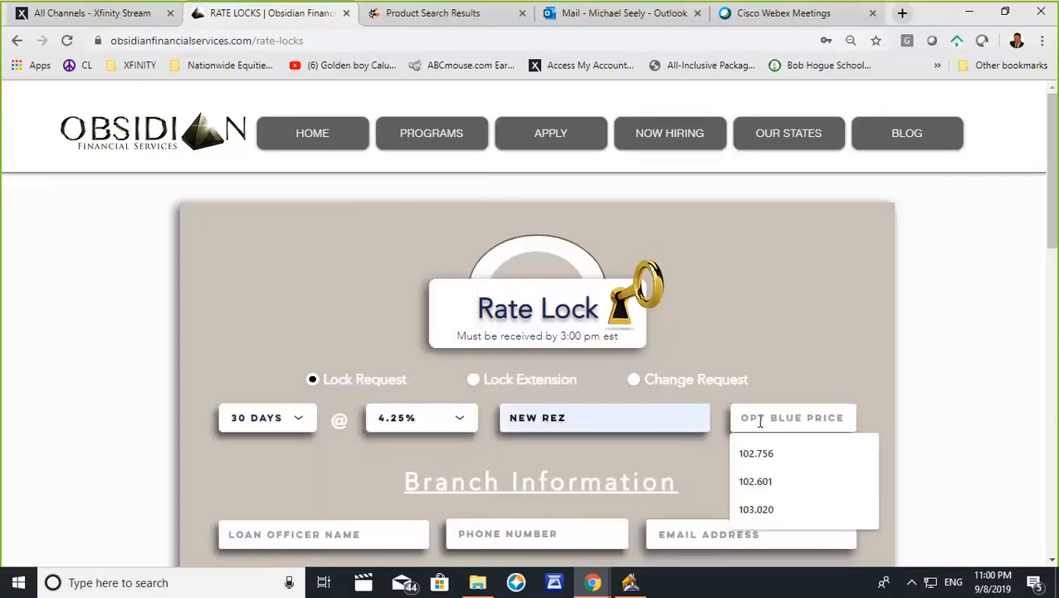
left_click(756, 509)
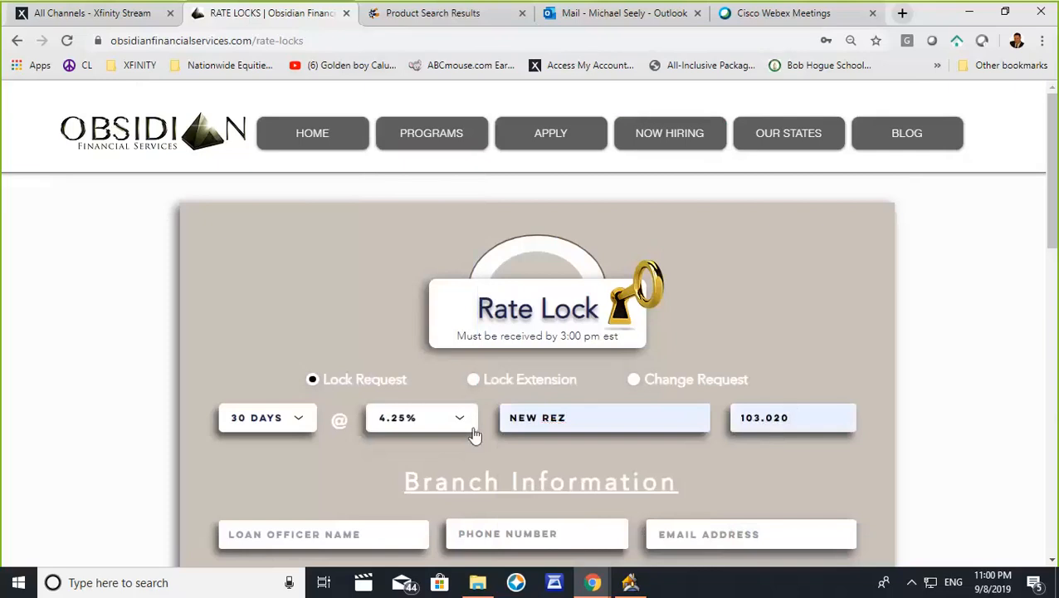
- Review the remaining branch, loan, property and escrow waiver fields of the rate lock form
scroll(463, 426, "down", 4)
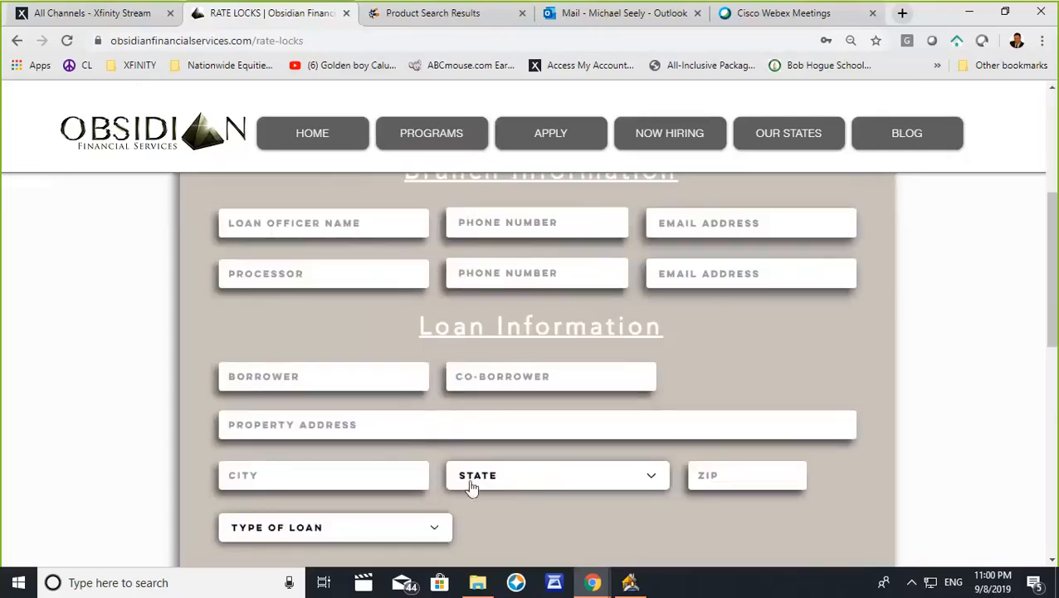
scroll(471, 485, "down", 5)
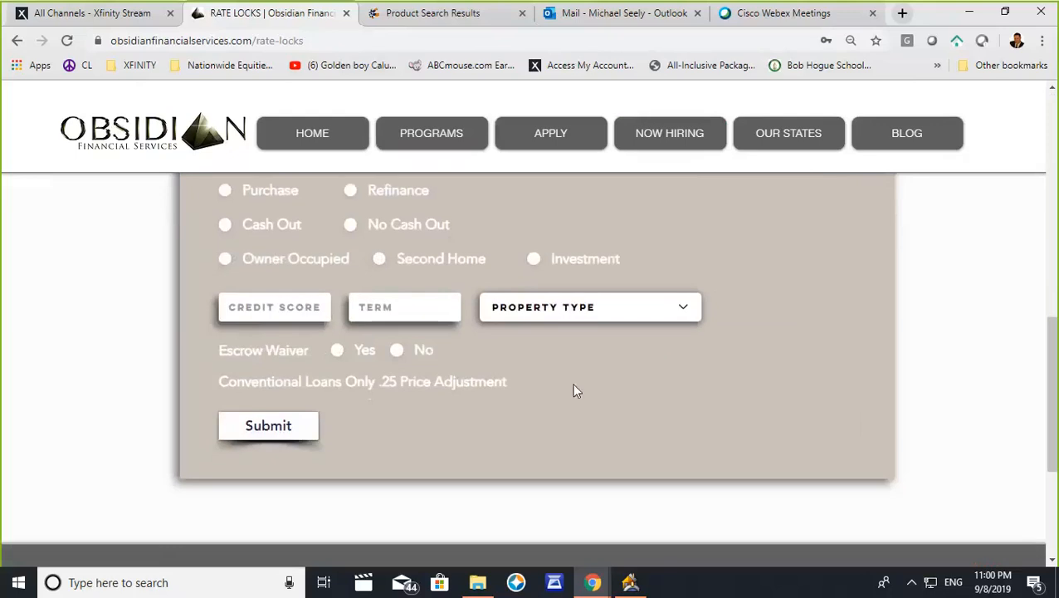
scroll(571, 388, "up", 6)
scroll(568, 388, "up", 3)
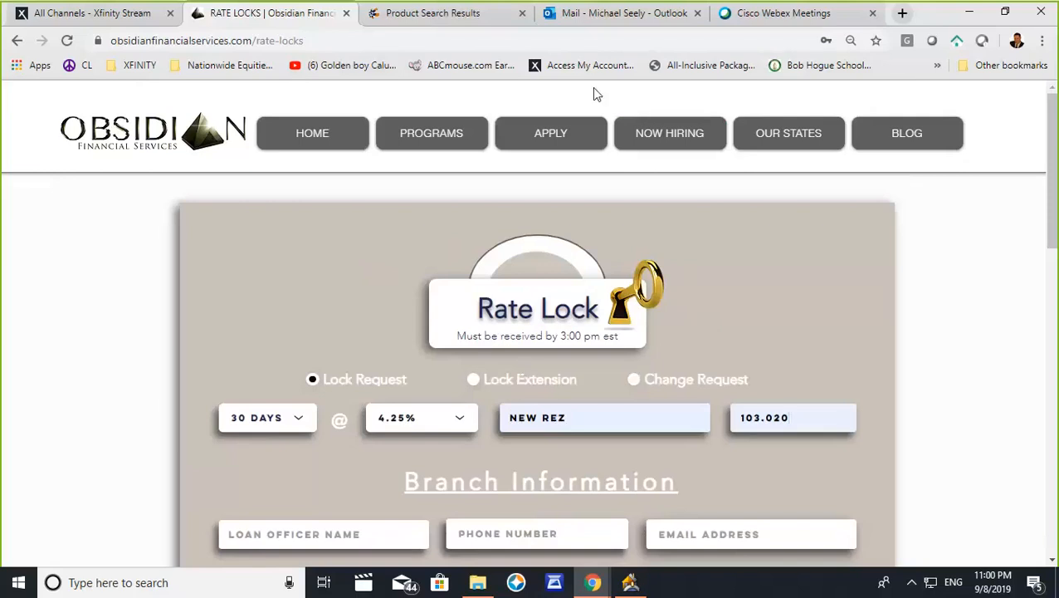
- Switch to the Outlook mailbox
left_click(618, 23)
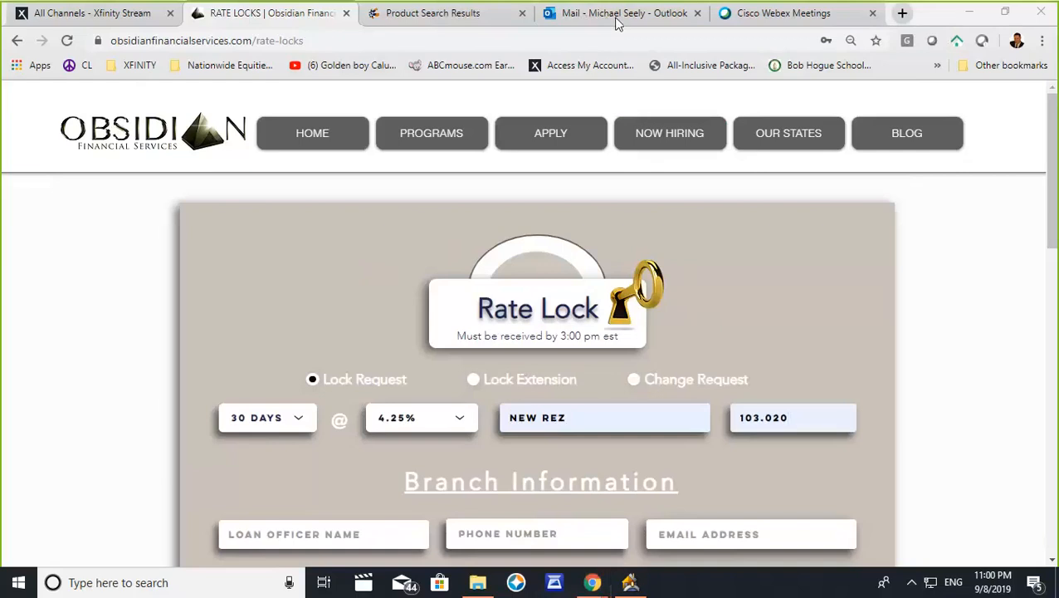